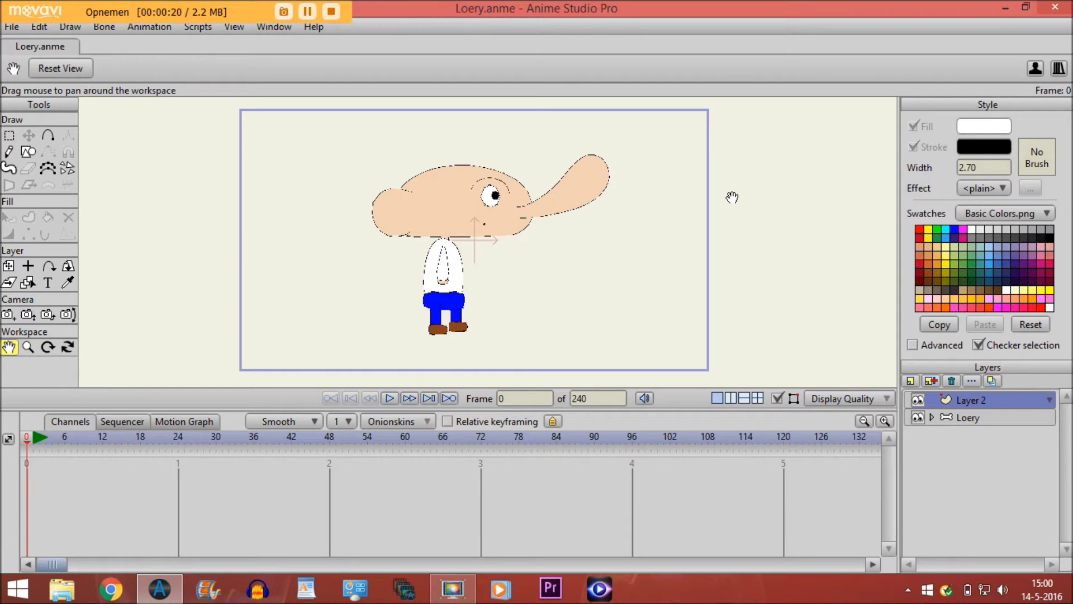
Show the Actions panel from the Window menu and select the Loery bone layer.
{"action": "left_click", "coordinate": [274, 28]}
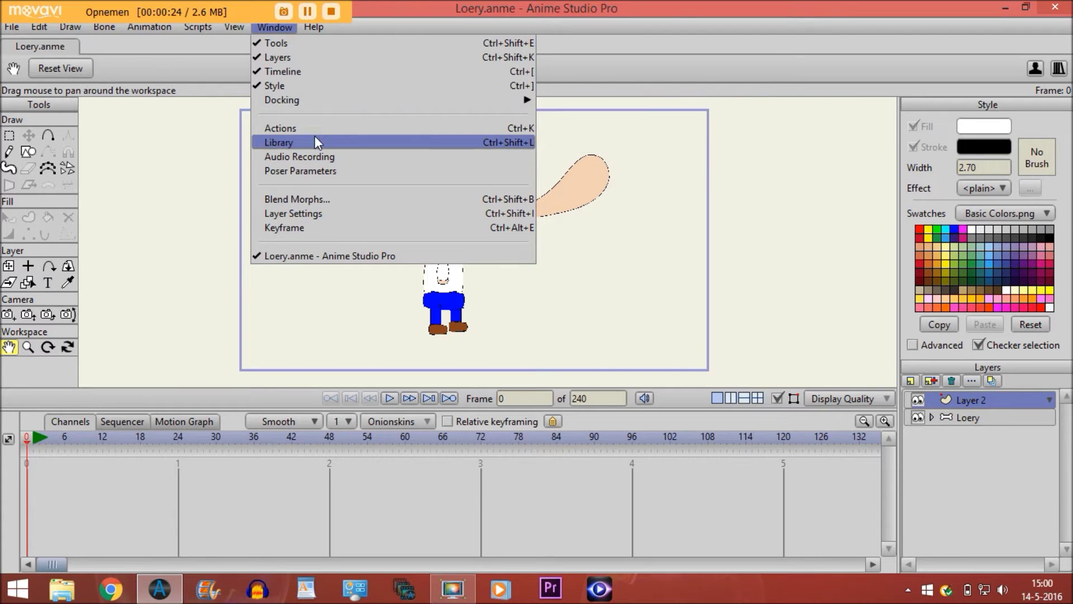
{"action": "left_click", "coordinate": [377, 131]}
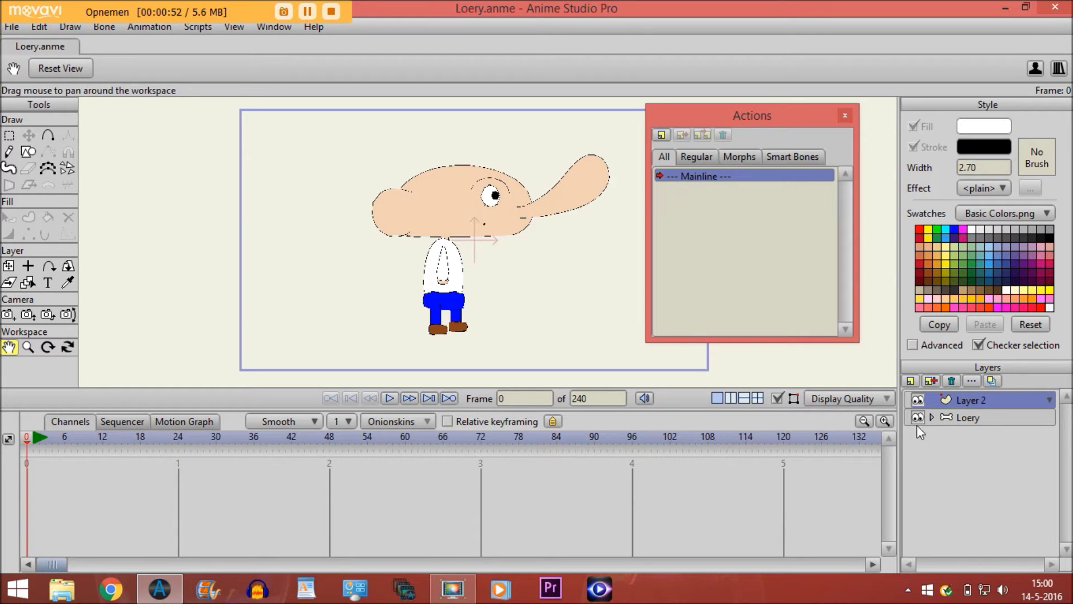
{"action": "left_click", "coordinate": [961, 419]}
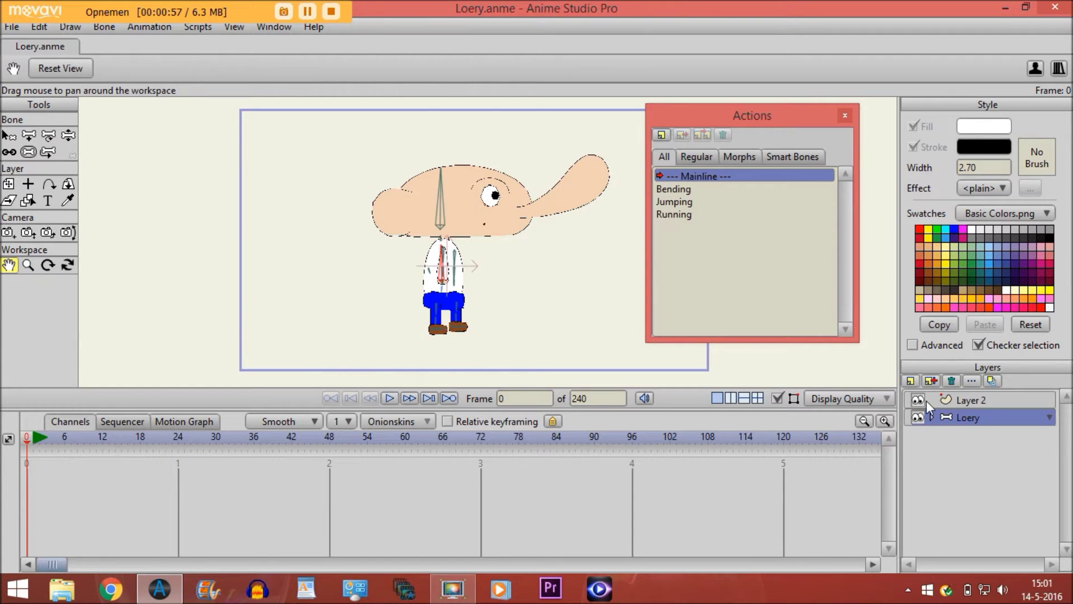
Create a new action named 'Walking' with shortcut key 1.
{"action": "left_click", "coordinate": [660, 136]}
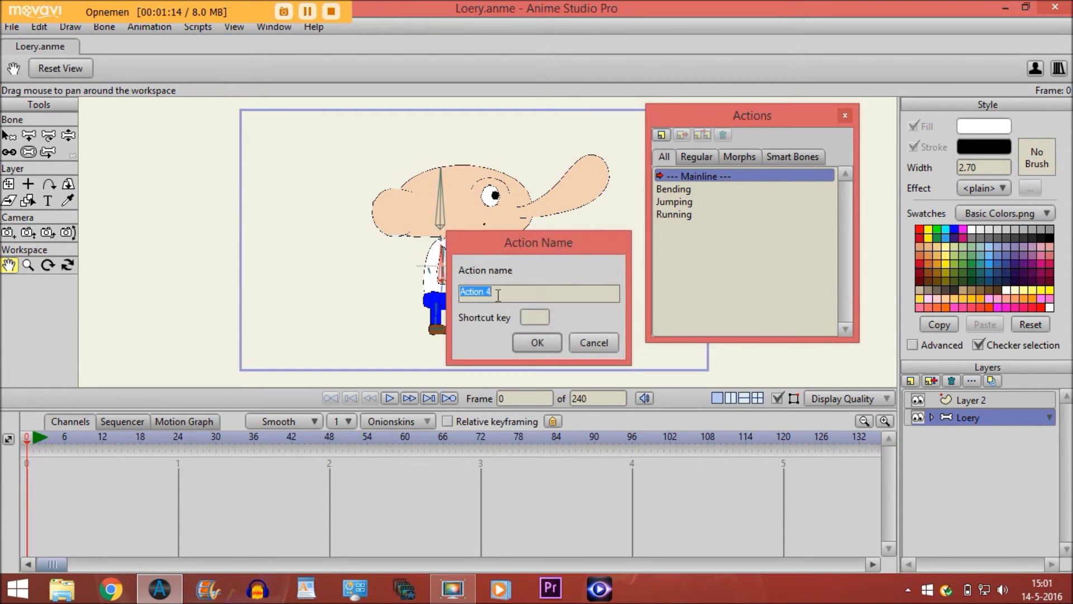
{"action": "type", "text": "Walking"}
{"action": "left_click", "coordinate": [523, 342]}
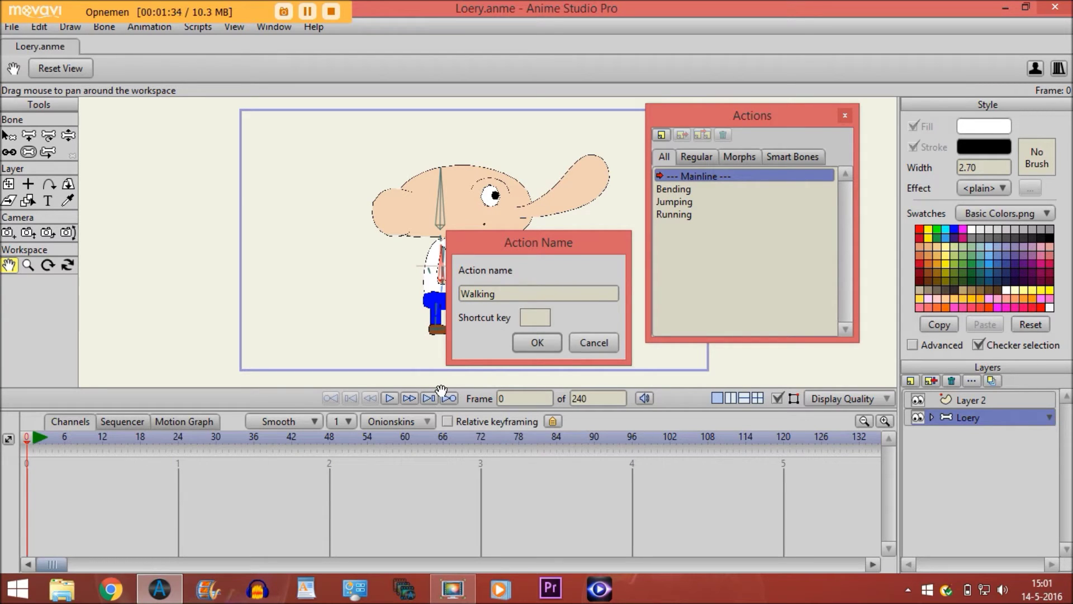
{"action": "type", "text": "1"}
{"action": "left_click", "coordinate": [535, 342]}
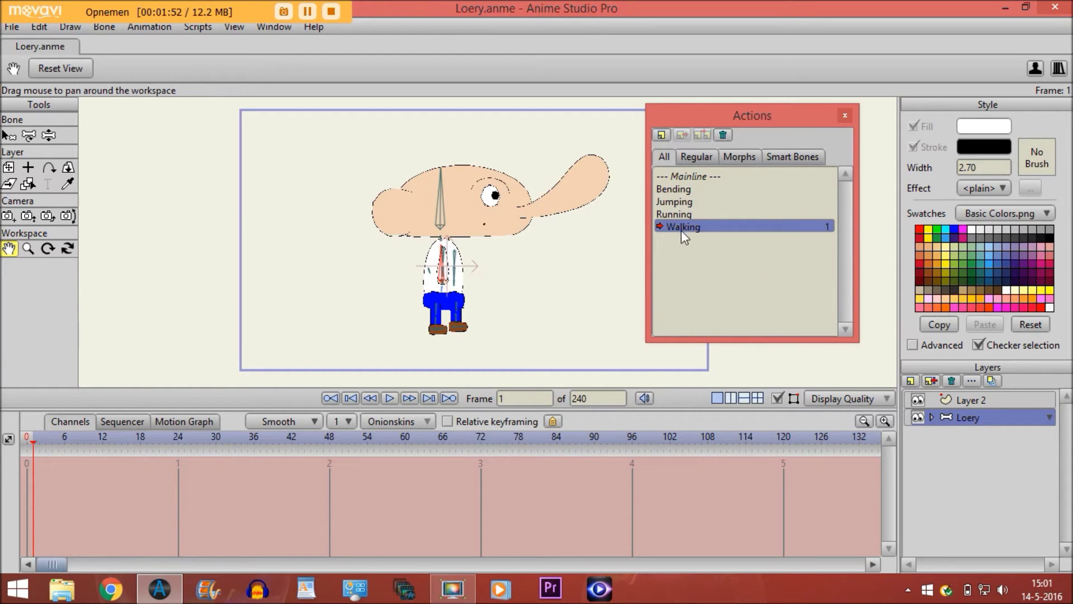
{"action": "left_click", "coordinate": [689, 176]}
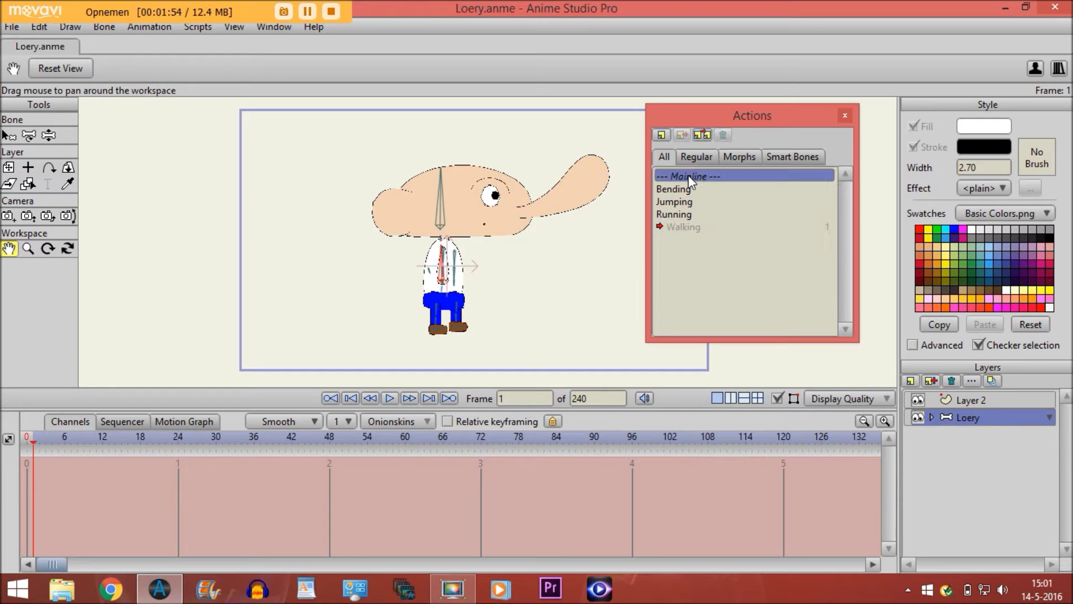
{"action": "double_click", "coordinate": [680, 177]}
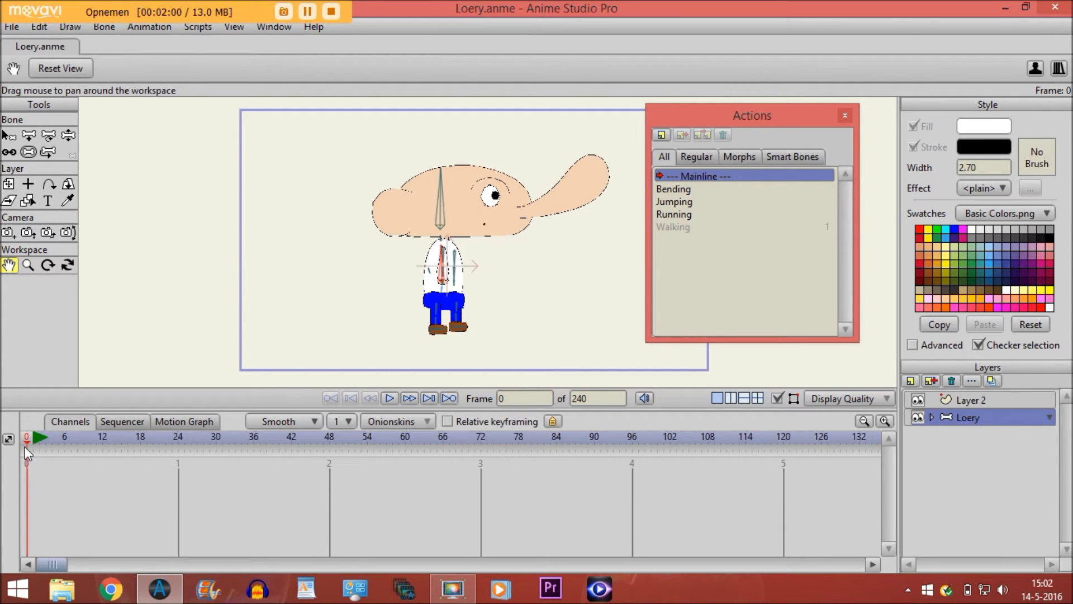
{"action": "double_click", "coordinate": [683, 227]}
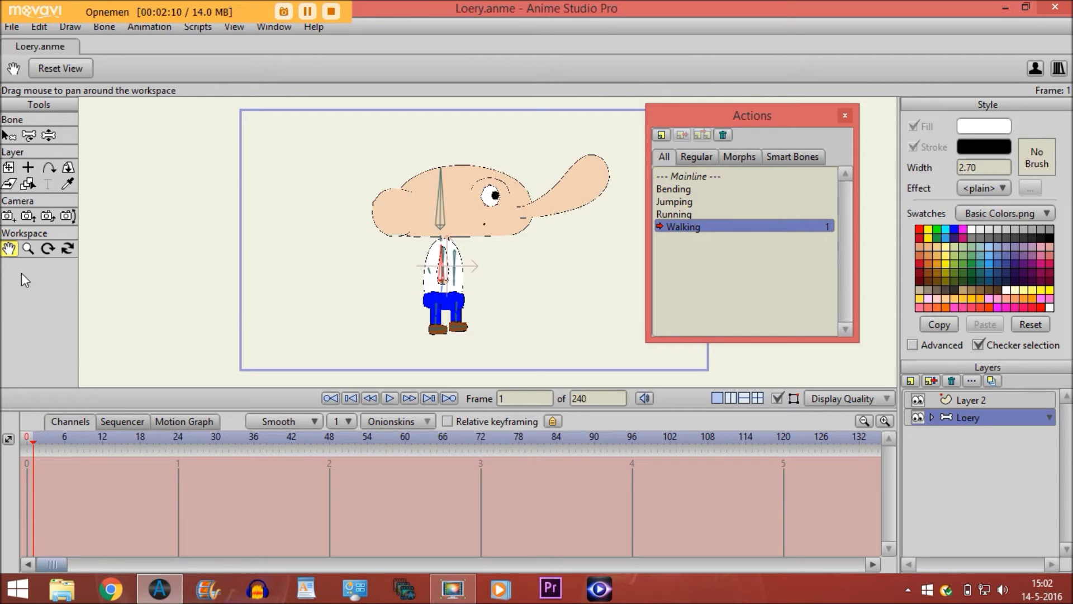
{"action": "scroll", "coordinate": [517, 277], "scroll_direction": "up", "scroll_amount": 2}
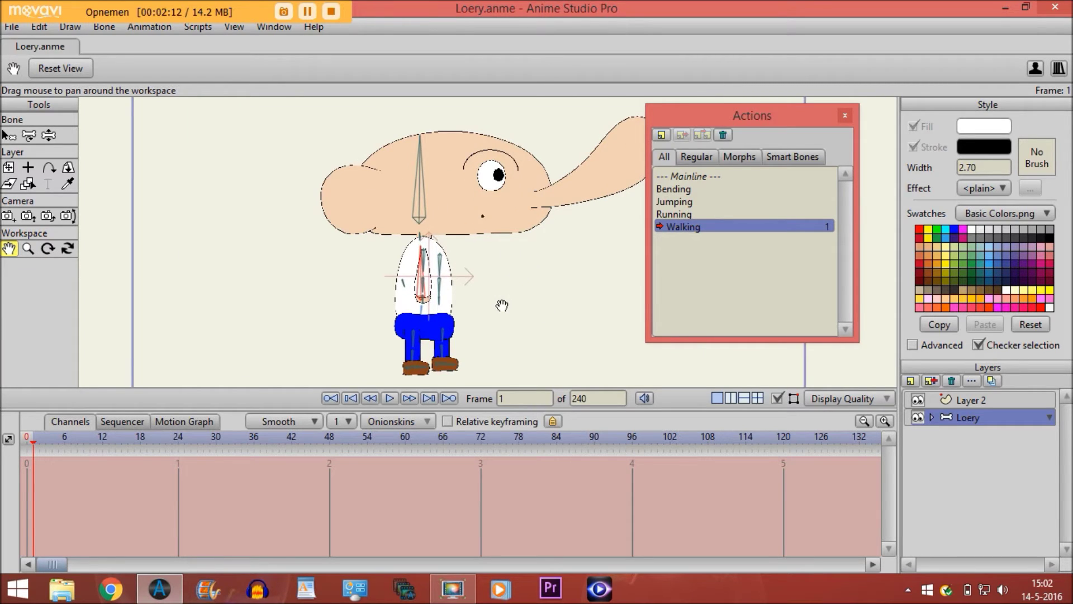
With Manipulate Bones, swing Loery's legs apart at frame 6 of Walking.
{"action": "left_click_drag", "start_coordinate": [501, 304], "coordinate": [546, 232]}
{"action": "scroll", "coordinate": [500, 290], "scroll_direction": "up", "scroll_amount": 2}
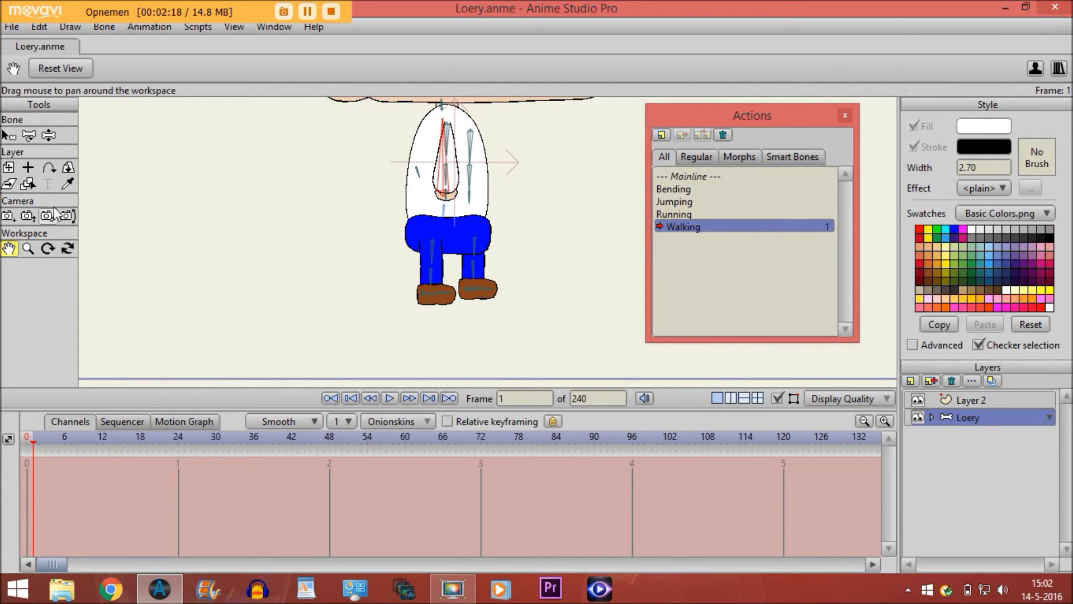
{"action": "left_click", "coordinate": [49, 136]}
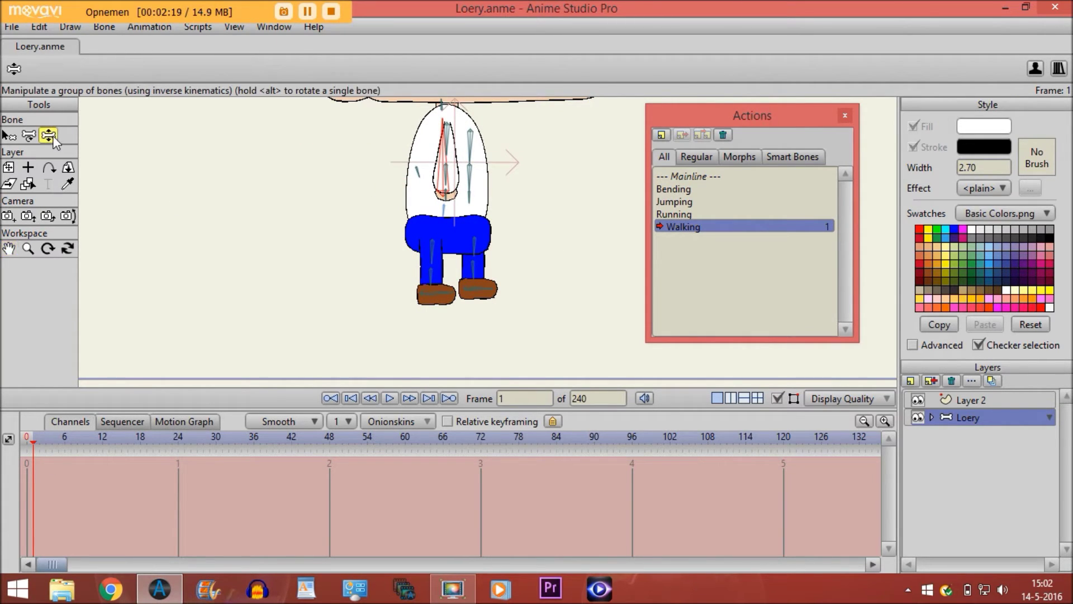
{"action": "left_click", "coordinate": [65, 442]}
{"action": "scroll", "coordinate": [371, 283], "scroll_direction": "up", "scroll_amount": 3}
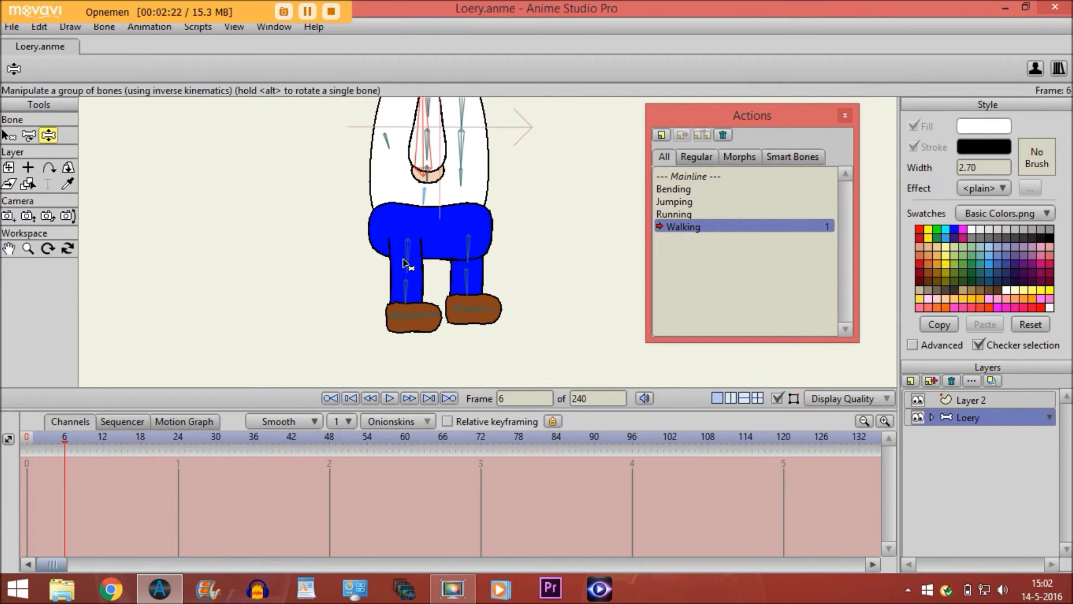
{"action": "left_click_drag", "start_coordinate": [407, 252], "coordinate": [386, 263]}
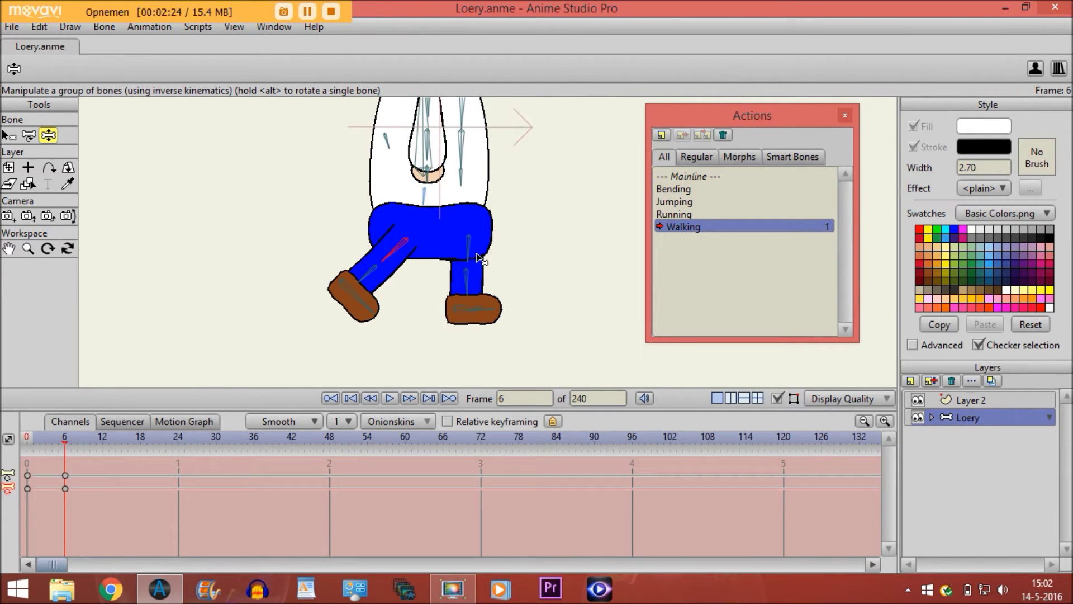
{"action": "left_click_drag", "start_coordinate": [477, 258], "coordinate": [493, 254]}
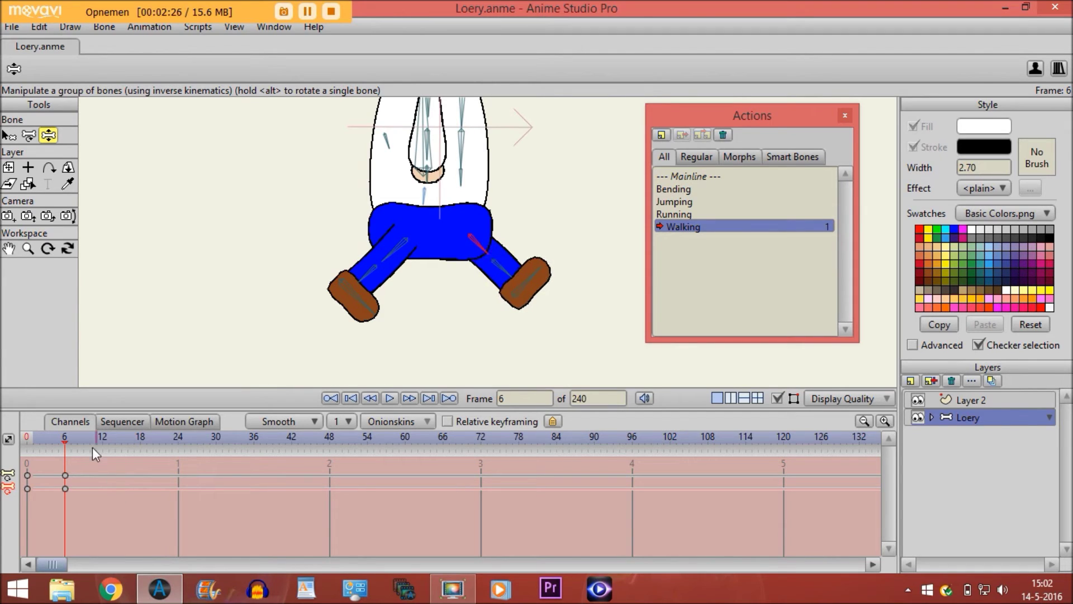
Cross the legs over each other at frame 12 and go back to Mainline.
{"action": "left_click", "coordinate": [103, 440]}
{"action": "left_click_drag", "start_coordinate": [400, 251], "coordinate": [442, 295]}
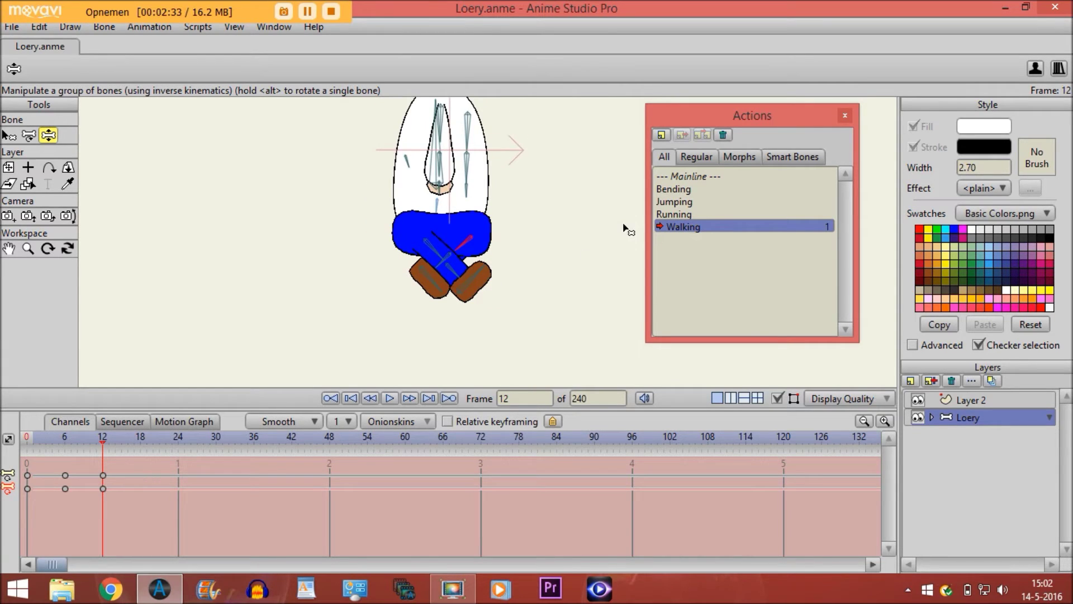
{"action": "double_click", "coordinate": [678, 178]}
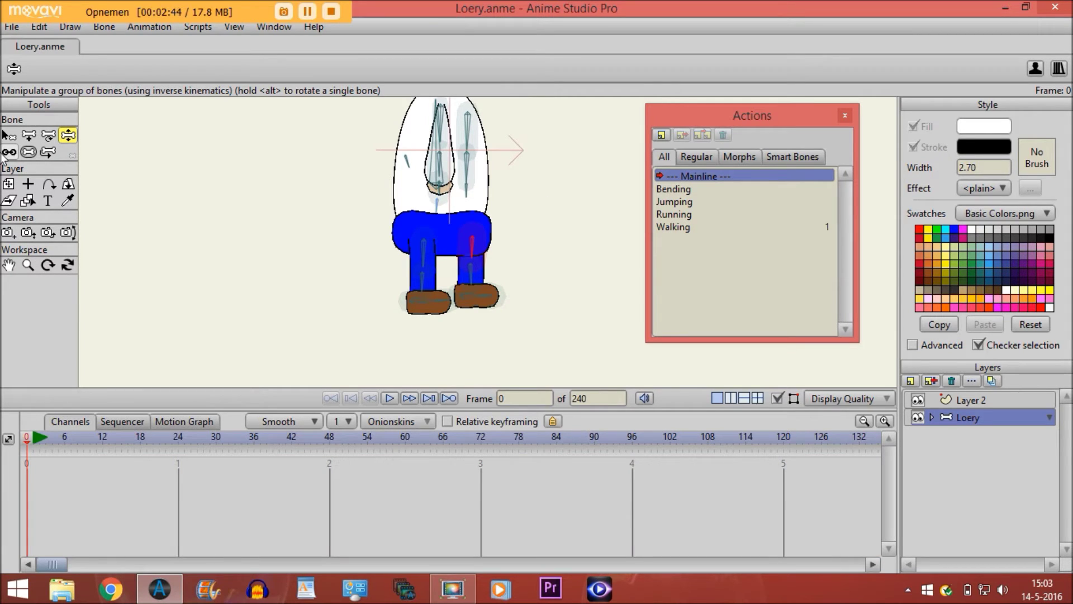
Insert Walking as a reference at frame 0 of Mainline and step through its leg swing.
{"action": "key", "text": "ctrl+Right"}
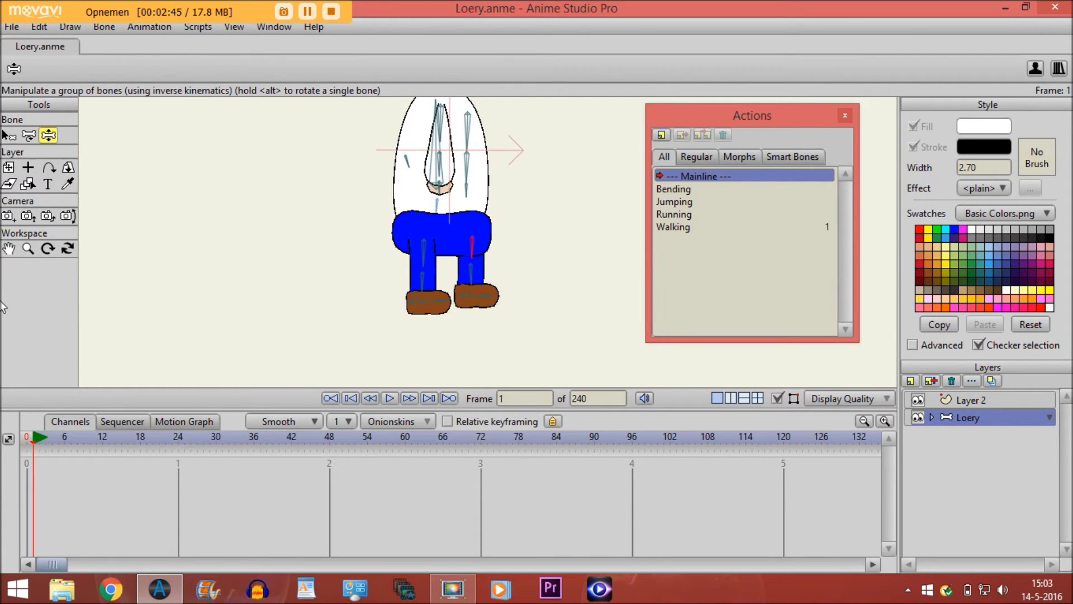
{"action": "left_click", "coordinate": [673, 228]}
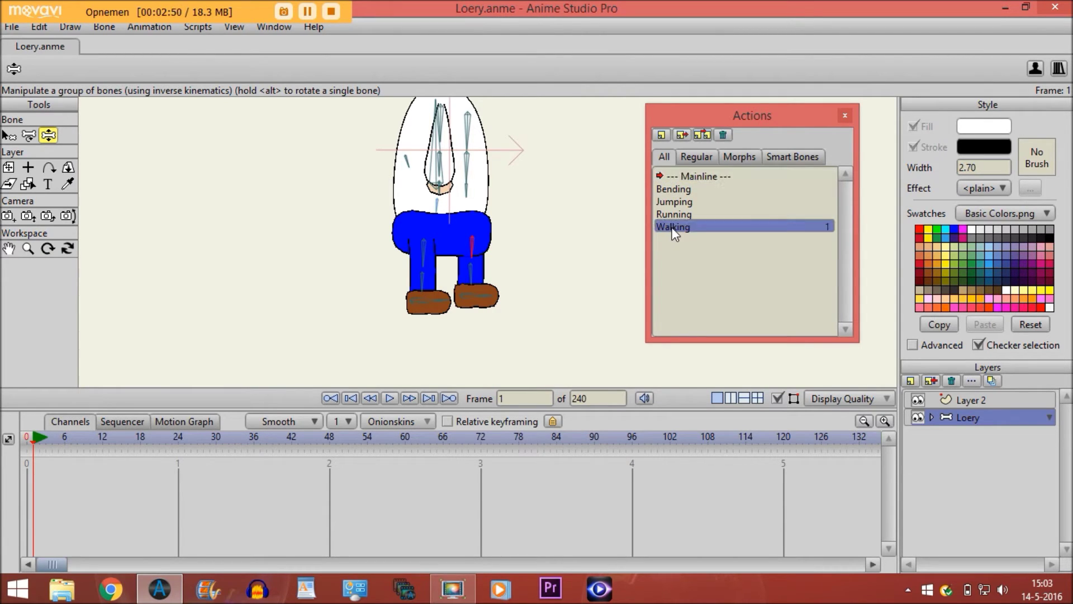
{"action": "left_click", "coordinate": [680, 135]}
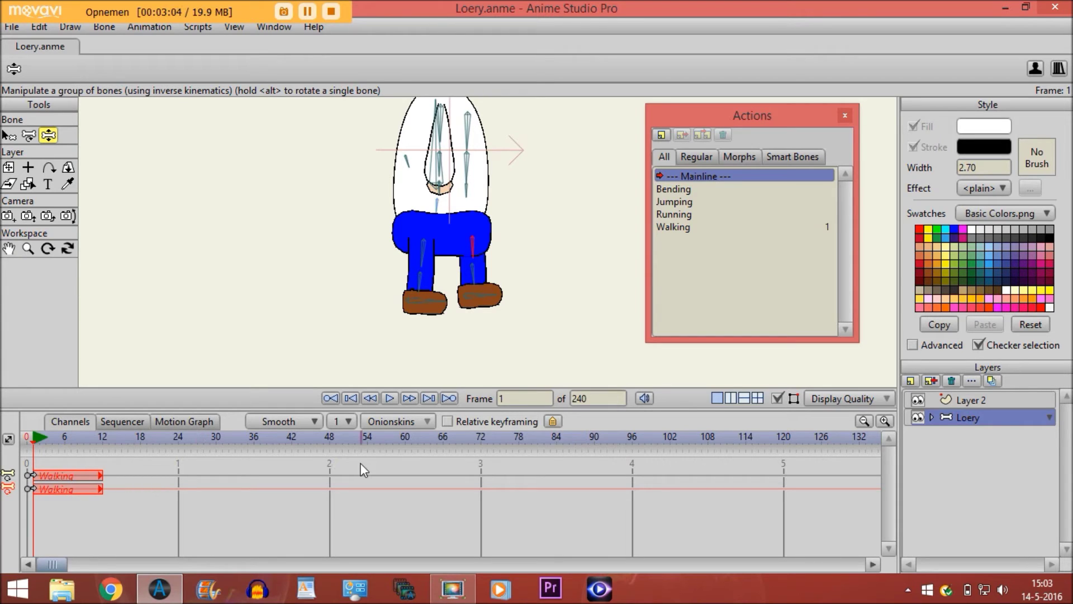
{"action": "key", "text": "Right"}
{"action": "key", "text": "Right"}
{"action": "key", "text": "Right"}
{"action": "key", "text": "Right"}
{"action": "key", "text": "Right"}
{"action": "key", "text": "Right"}
{"action": "key", "text": "Right"}
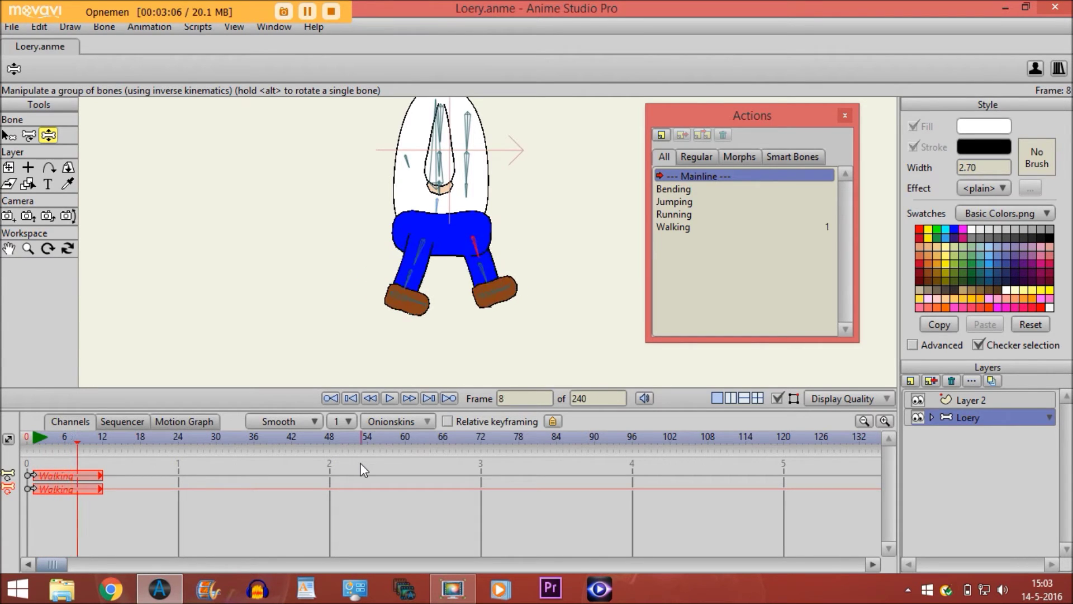
{"action": "key", "text": "Right"}
{"action": "key", "text": "Right"}
{"action": "key", "text": "Right"}
{"action": "key", "text": "Left"}
{"action": "key", "text": "Left"}
{"action": "key", "text": "Left"}
{"action": "key", "text": "Left"}
{"action": "key", "text": "Right"}
{"action": "left_click", "coordinate": [177, 438]}
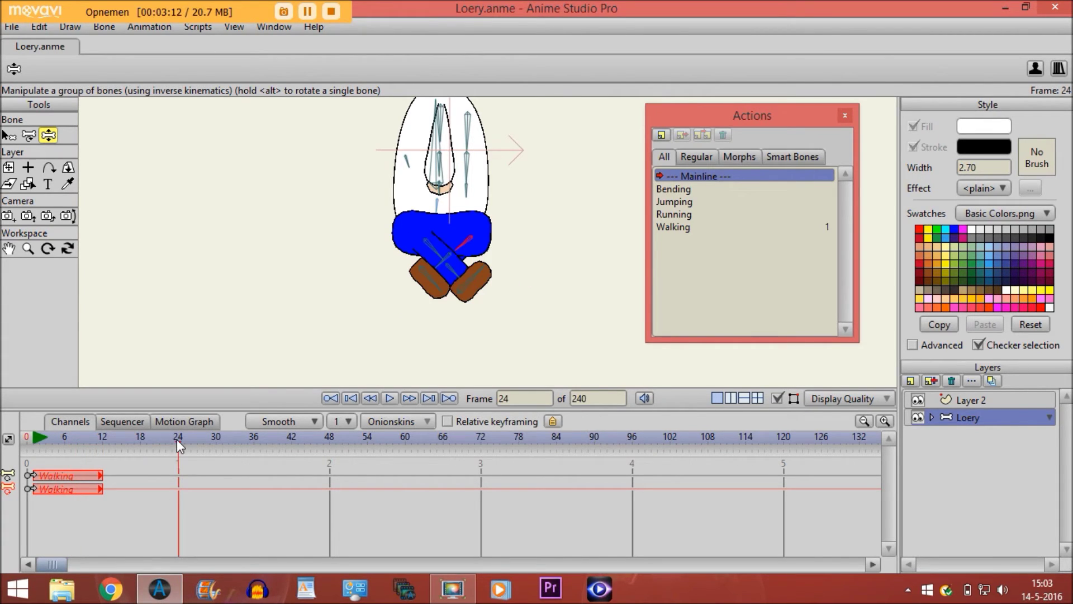
Insert a copy of Walking as keyframes at frame 24 and play back Mainline.
{"action": "left_click", "coordinate": [676, 226]}
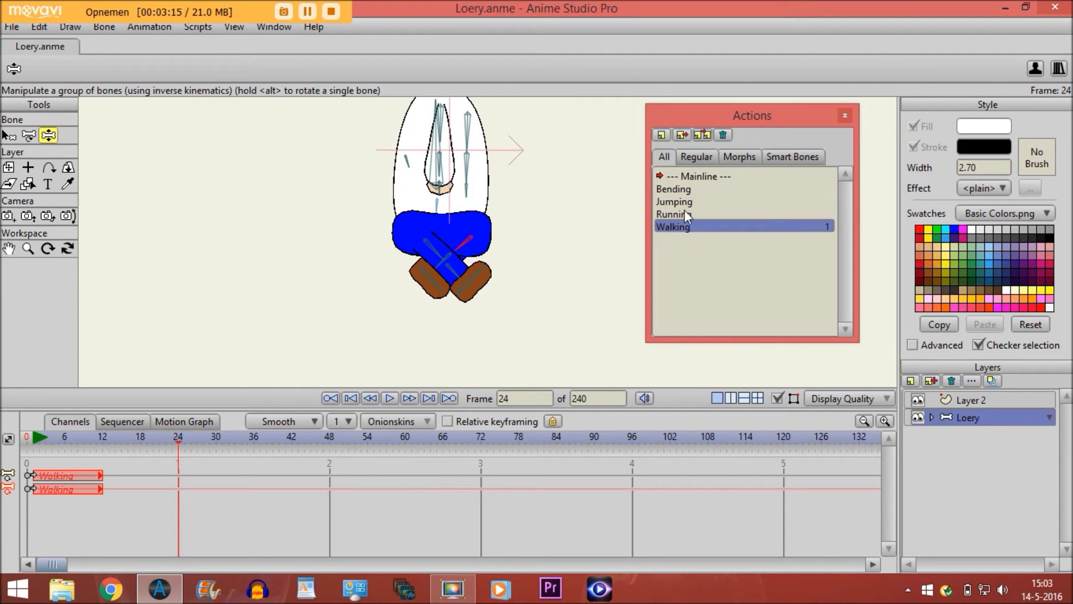
{"action": "left_click", "coordinate": [696, 140]}
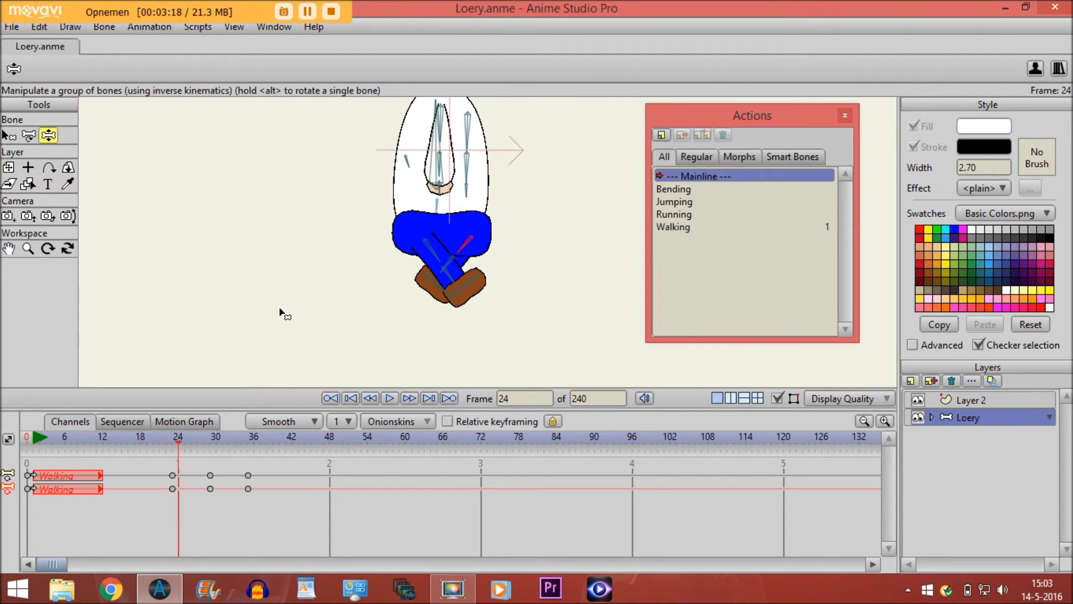
{"action": "key", "text": "space"}
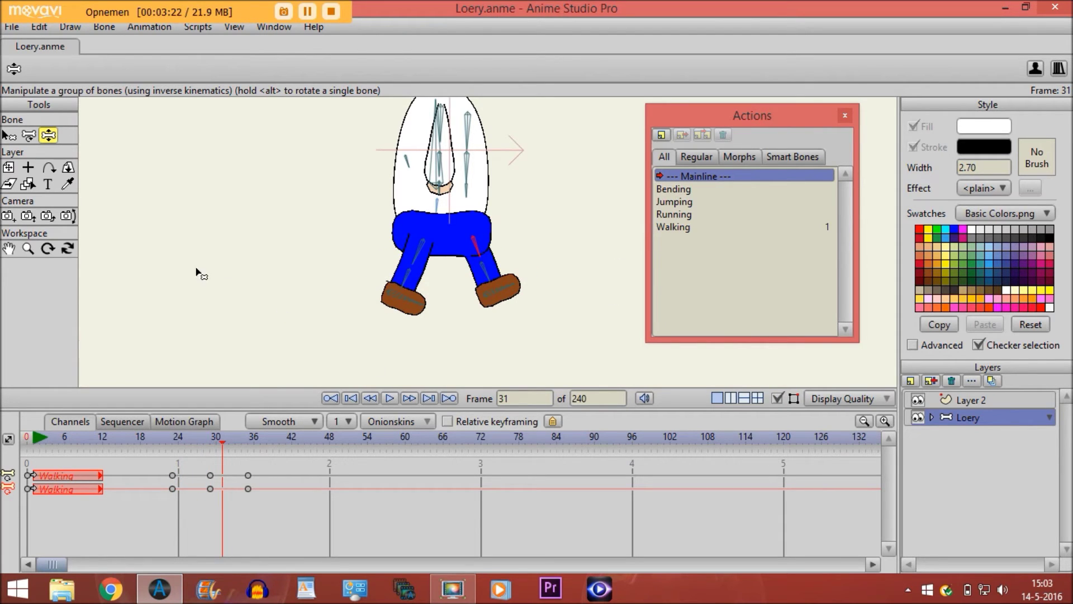
Go to frame 6 and open the Walking action for editing.
{"action": "left_click", "coordinate": [67, 439]}
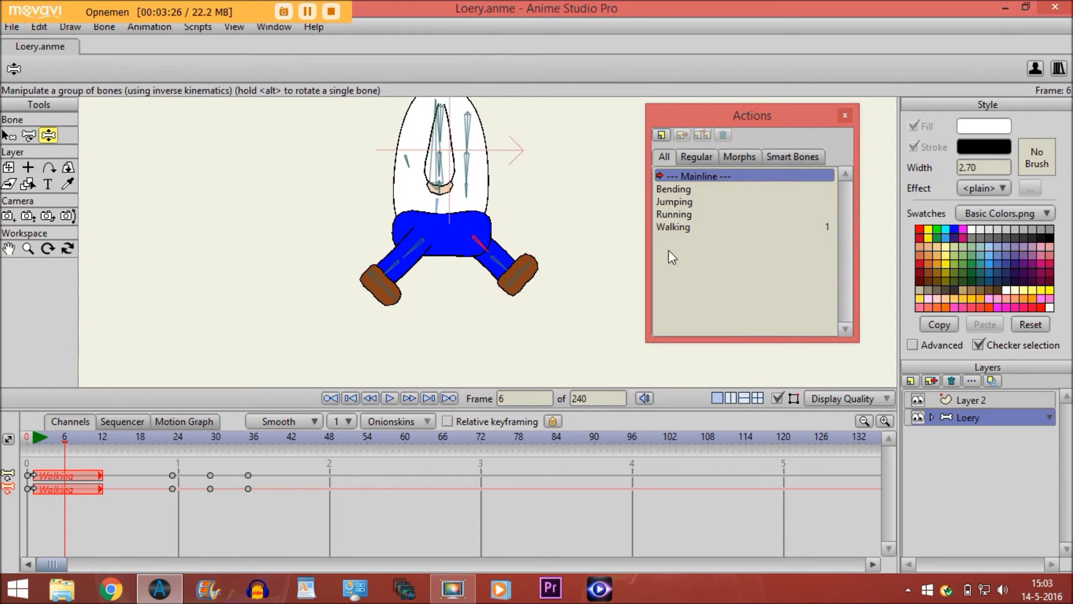
{"action": "left_click", "coordinate": [681, 231]}
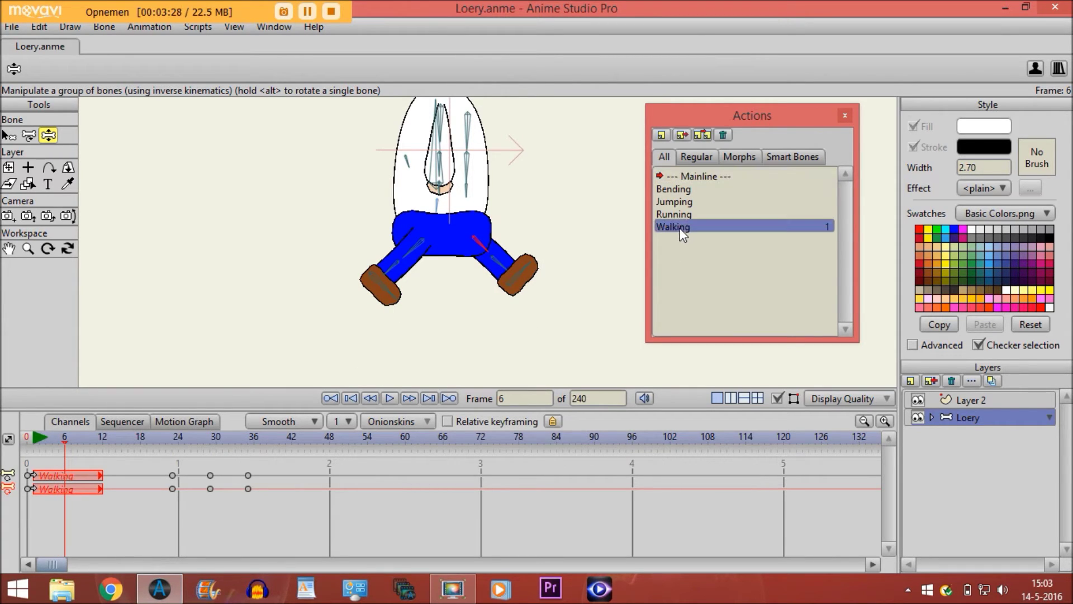
{"action": "double_click", "coordinate": [682, 231]}
Lift both leg bones straight out sideways at frame 6, then return to Mainline's first frame.
{"action": "left_click", "coordinate": [35, 436]}
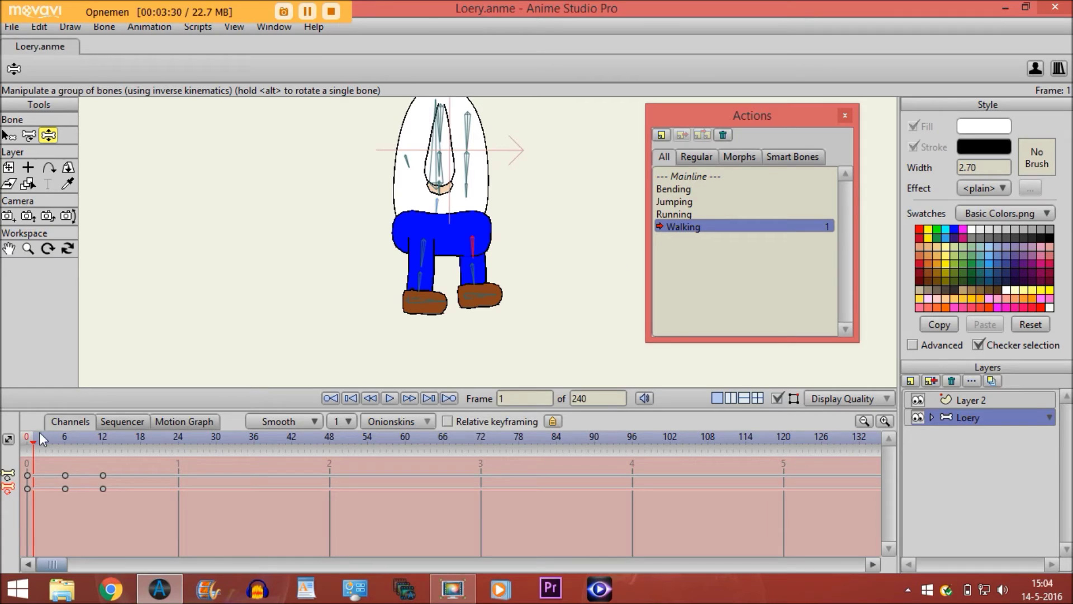
{"action": "left_click", "coordinate": [64, 440]}
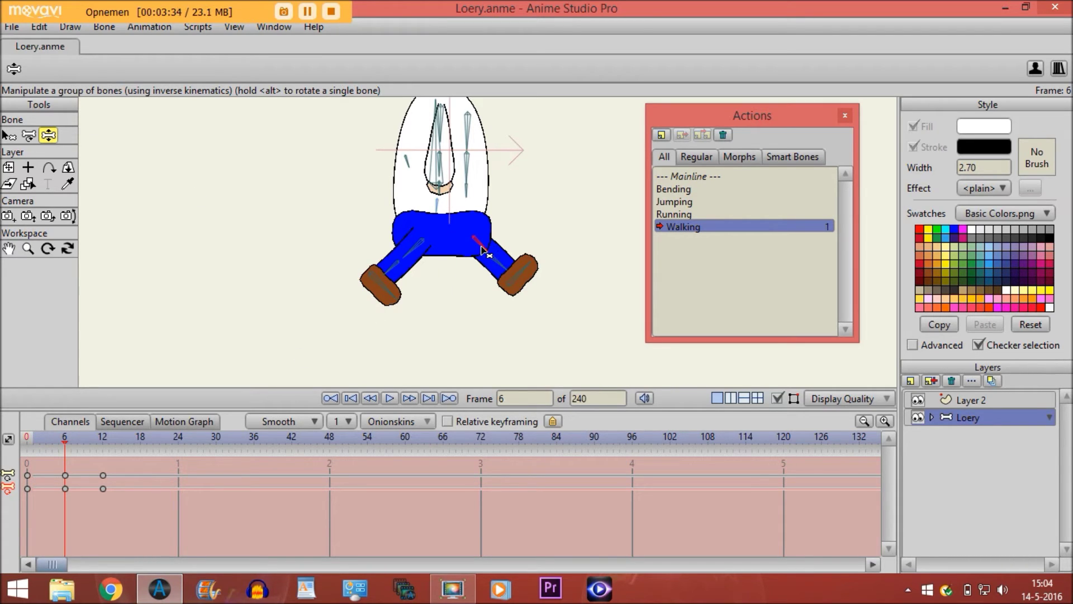
{"action": "left_click_drag", "start_coordinate": [481, 250], "coordinate": [492, 240]}
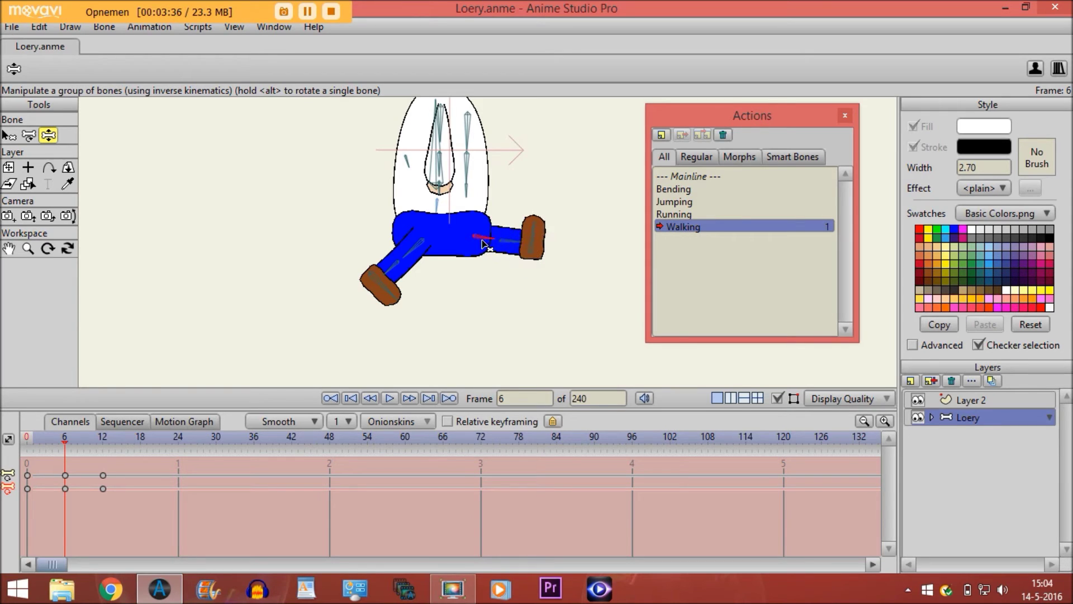
{"action": "left_click_drag", "start_coordinate": [414, 258], "coordinate": [407, 248]}
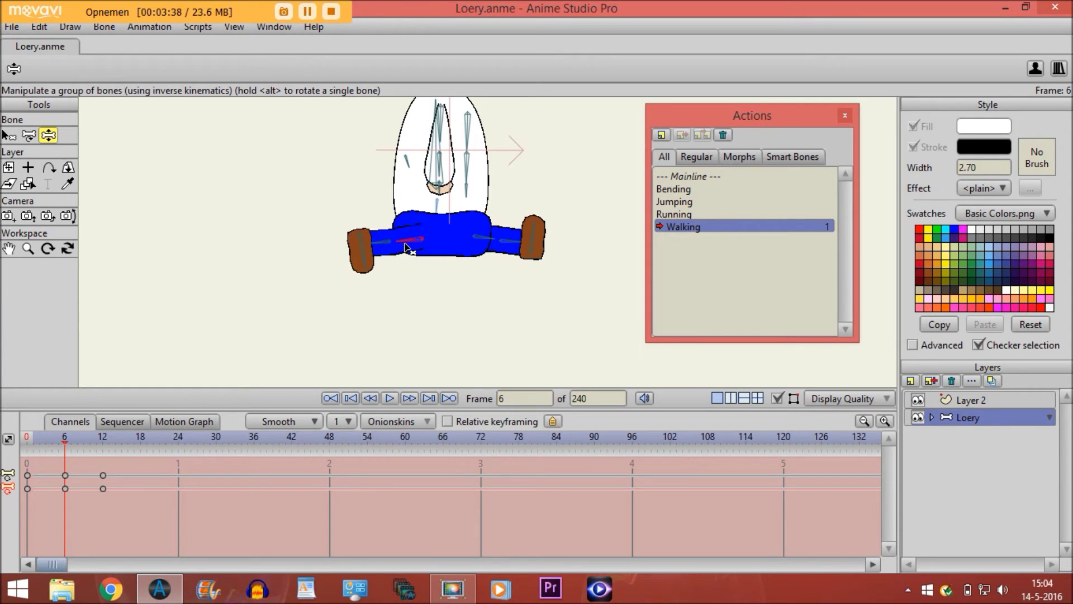
{"action": "left_click", "coordinate": [695, 176]}
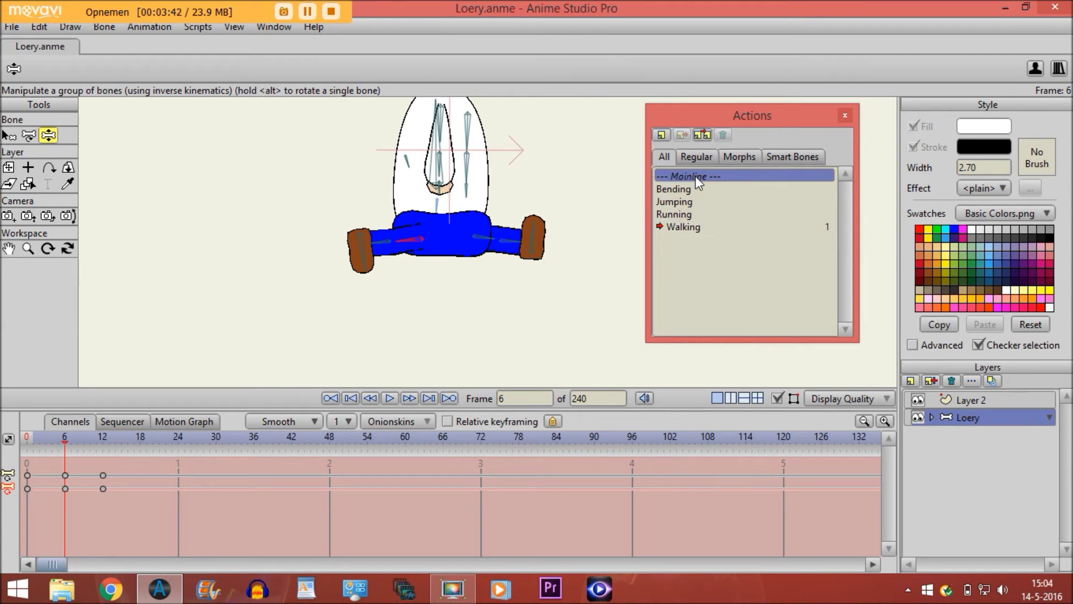
{"action": "key", "text": "ctrl+shift+Left"}
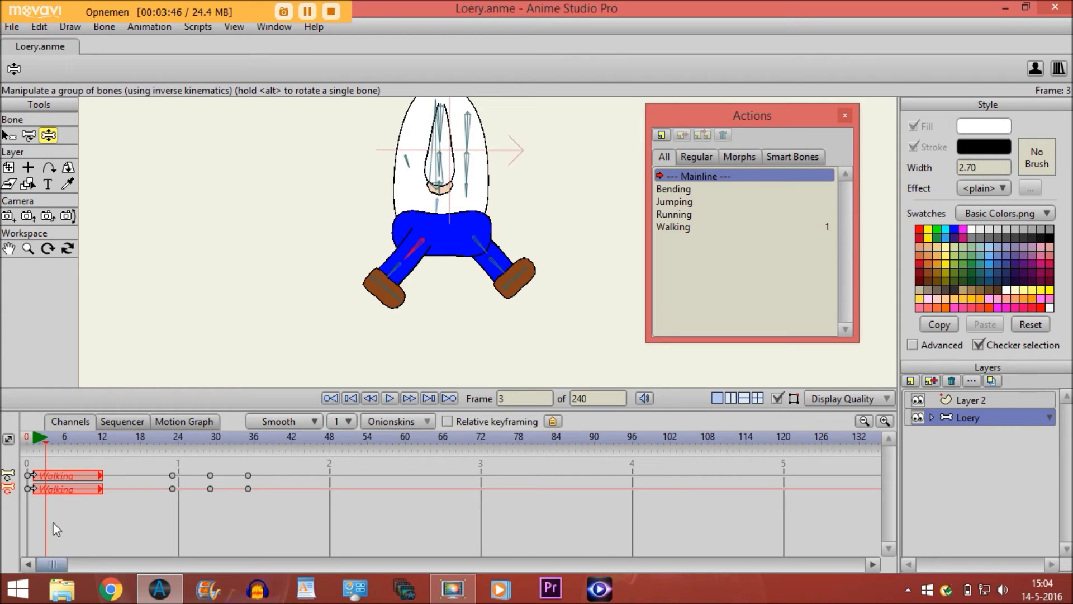
{"action": "key", "text": "ctrl+Right"}
{"action": "key", "text": "ctrl+Right"}
{"action": "key", "text": "ctrl+Right"}
{"action": "key", "text": "ctrl+Right"}
{"action": "key", "text": "ctrl+Right"}
{"action": "key", "text": "ctrl+Right"}
{"action": "key", "text": "ctrl+Right"}
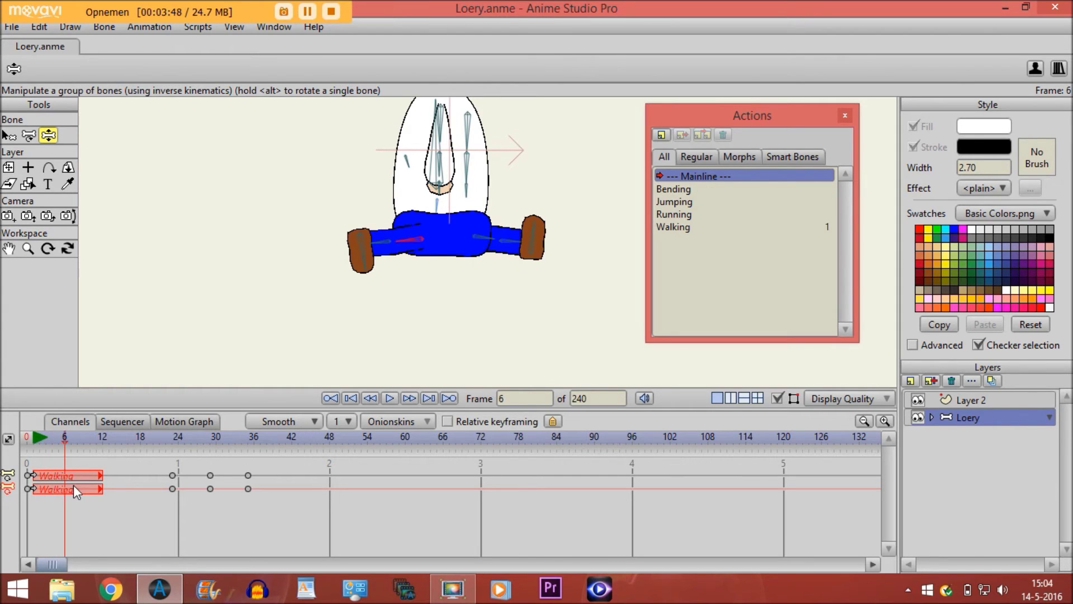
{"action": "key", "text": "ctrl+Right"}
{"action": "key", "text": "ctrl+Right"}
{"action": "key", "text": "ctrl+Right"}
{"action": "key", "text": "ctrl+Right"}
{"action": "left_click", "coordinate": [176, 440]}
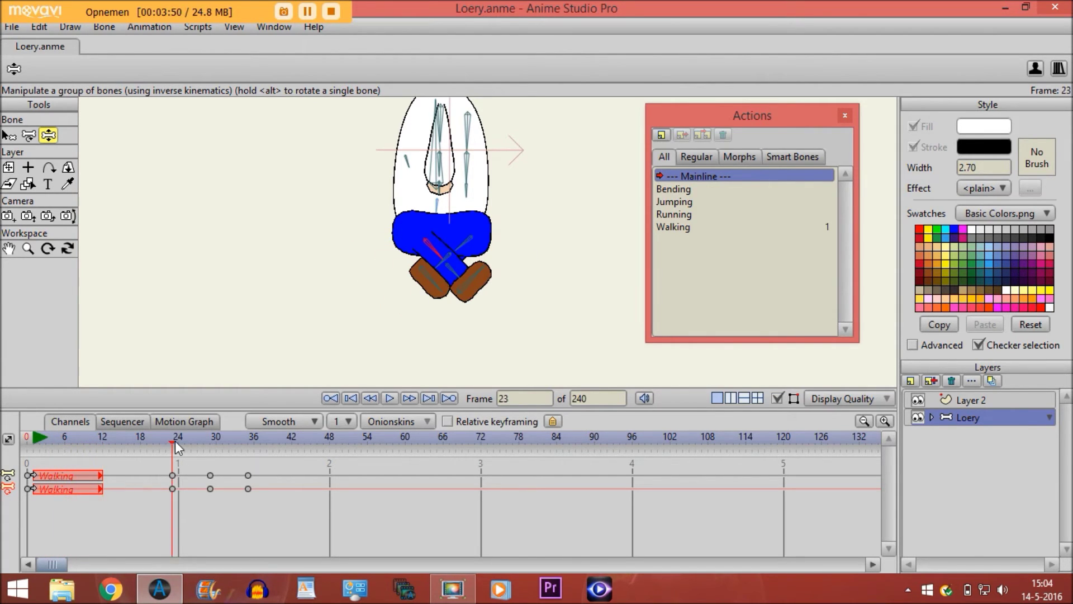
{"action": "key", "text": "ctrl+Right"}
{"action": "key", "text": "ctrl+Right"}
{"action": "key", "text": "ctrl+Right"}
{"action": "key", "text": "ctrl+Right"}
{"action": "key", "text": "ctrl+Right"}
{"action": "key", "text": "ctrl+Right"}
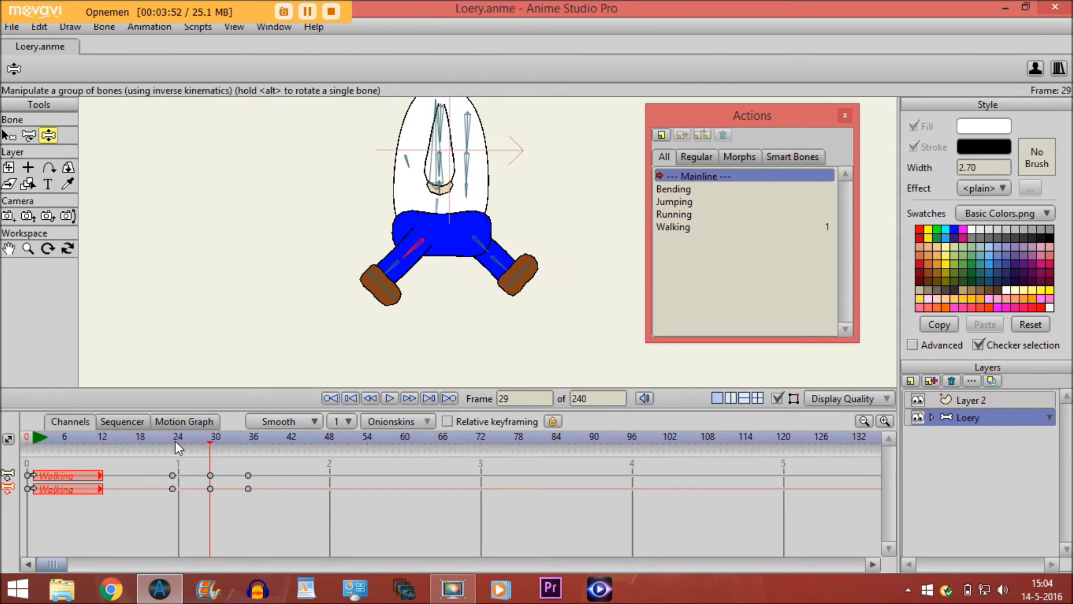
{"action": "key", "text": "ctrl+Right"}
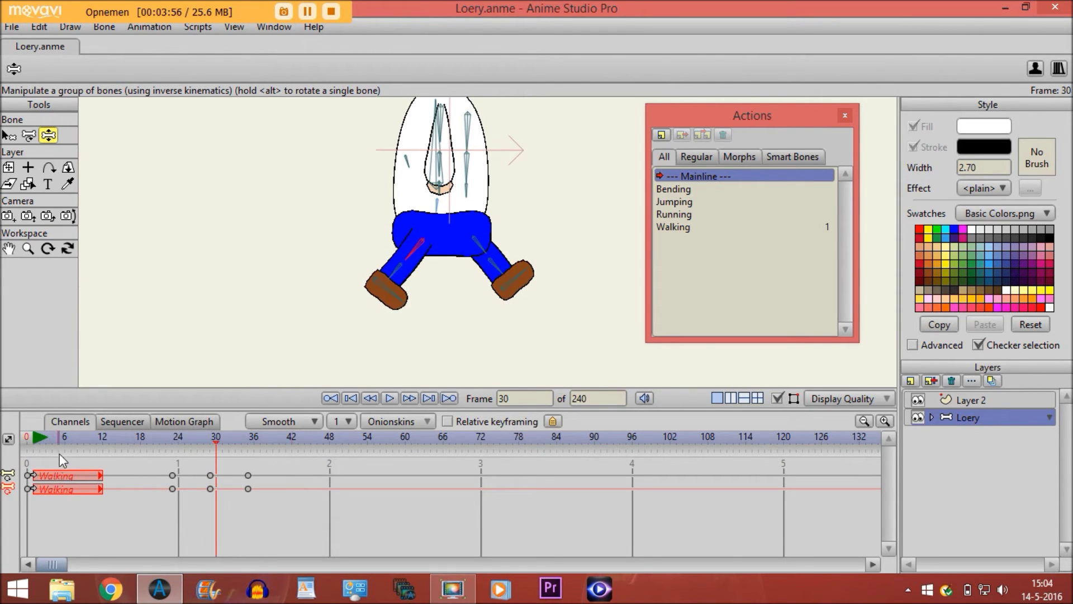
{"action": "mouse_move", "coordinate": [64, 438]}
{"action": "left_mouse_down"}
{"action": "mouse_move", "coordinate": [44, 440]}
{"action": "mouse_move", "coordinate": [64, 441]}
{"action": "left_mouse_up"}
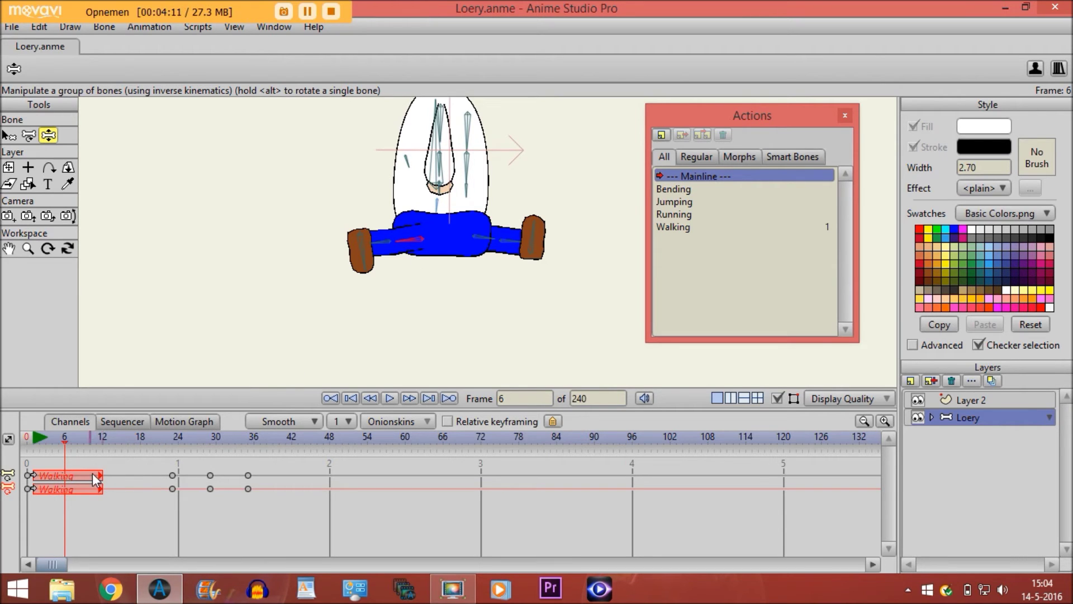
{"action": "left_click", "coordinate": [689, 228]}
In Walking, rotate the left lower-leg bone upward at frame 6, then preview it on Mainline.
{"action": "double_click", "coordinate": [688, 227]}
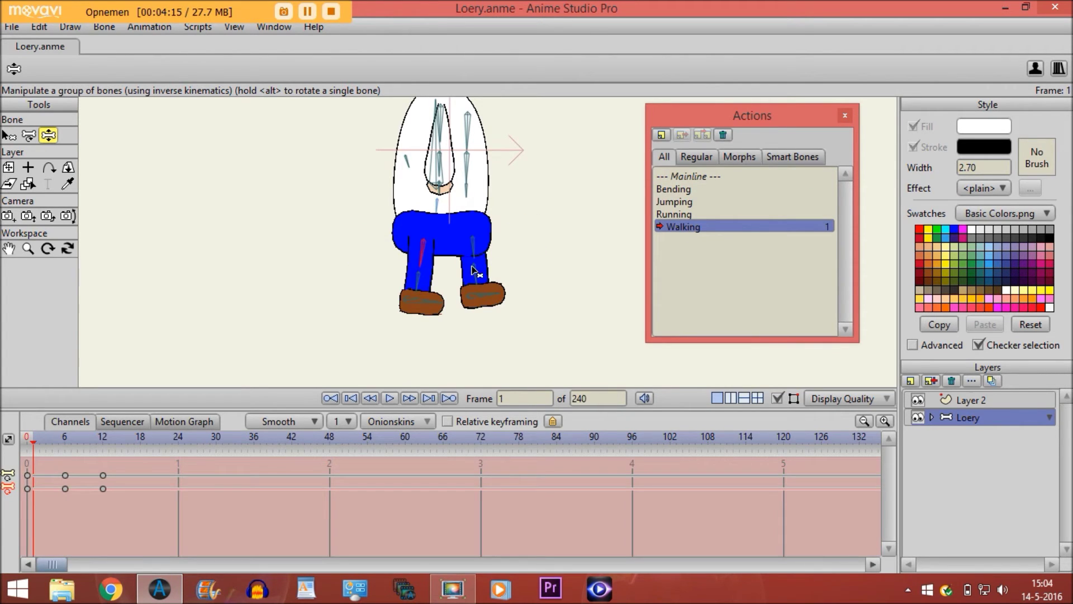
{"action": "left_click", "coordinate": [63, 441]}
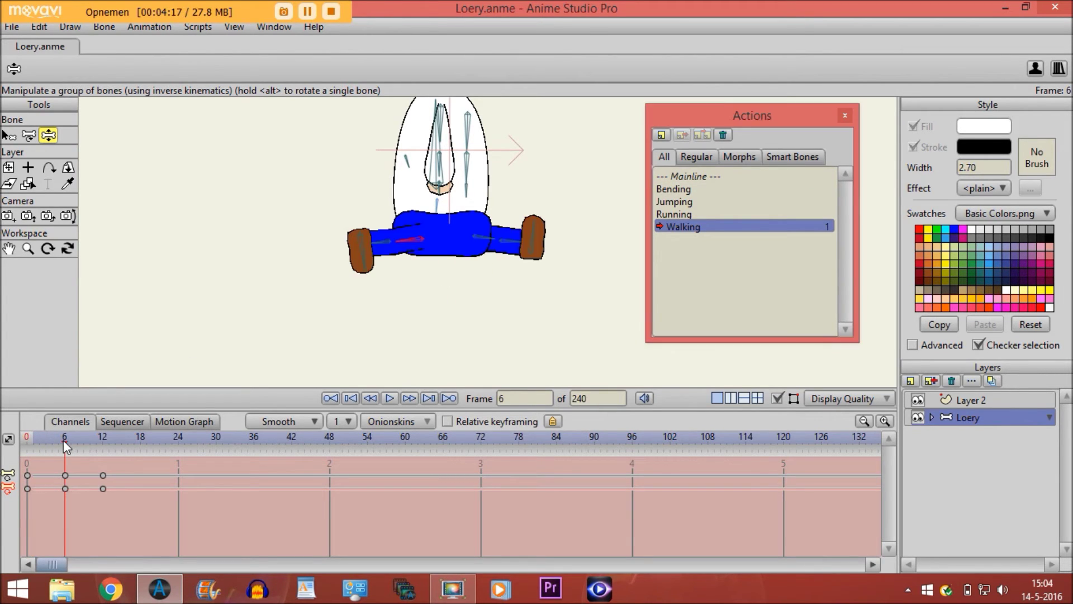
{"action": "scroll", "coordinate": [342, 260], "scroll_direction": "up", "scroll_amount": 3}
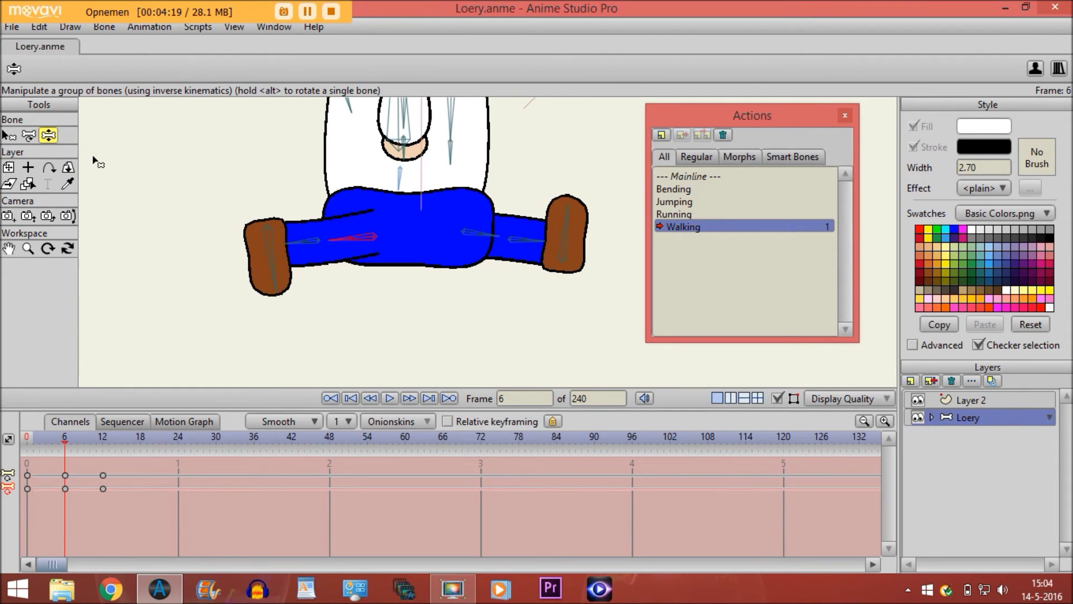
{"action": "left_click", "coordinate": [304, 244]}
{"action": "left_click_drag", "start_coordinate": [303, 245], "coordinate": [309, 228]}
{"action": "left_click", "coordinate": [689, 179]}
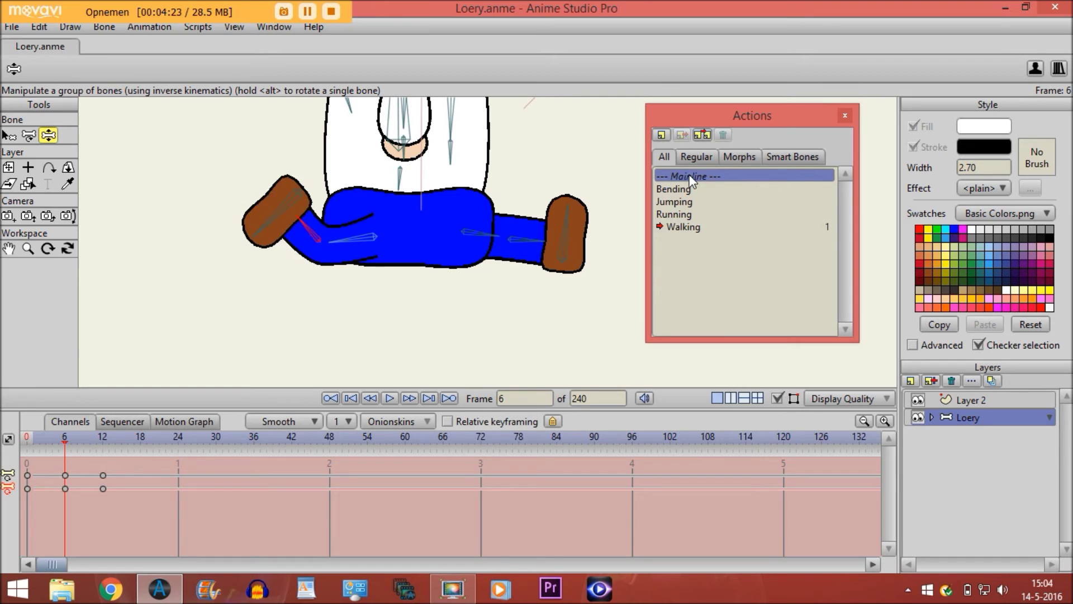
{"action": "mouse_move", "coordinate": [64, 441]}
{"action": "left_mouse_down"}
{"action": "mouse_move", "coordinate": [41, 443]}
{"action": "mouse_move", "coordinate": [69, 440]}
{"action": "left_mouse_up"}
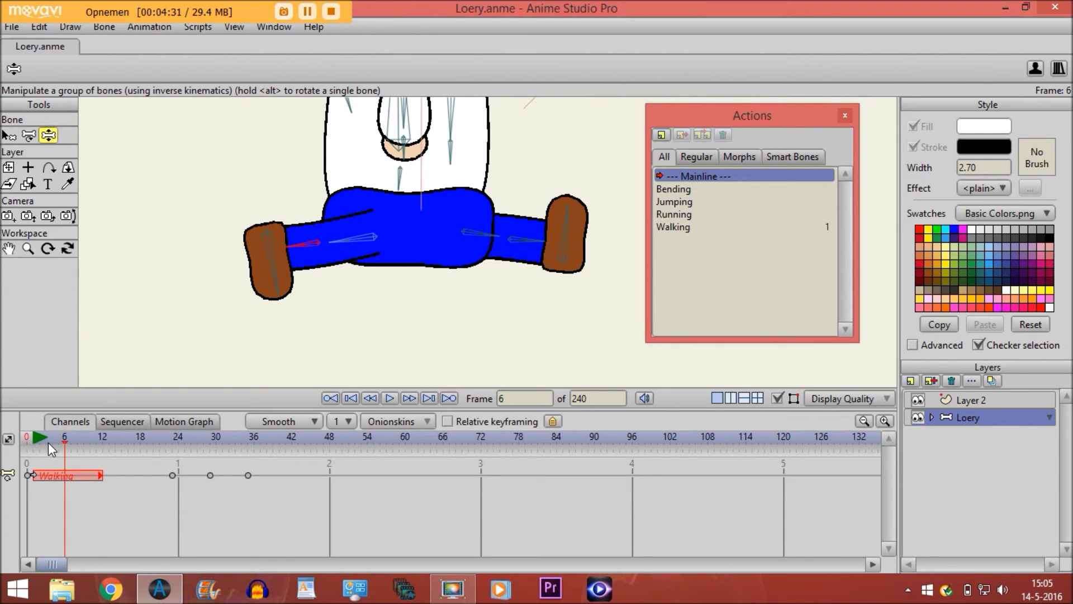
In Walking, lower the whole Loery layer at frame 6 with Transform Layer, then return to Mainline.
{"action": "double_click", "coordinate": [676, 227]}
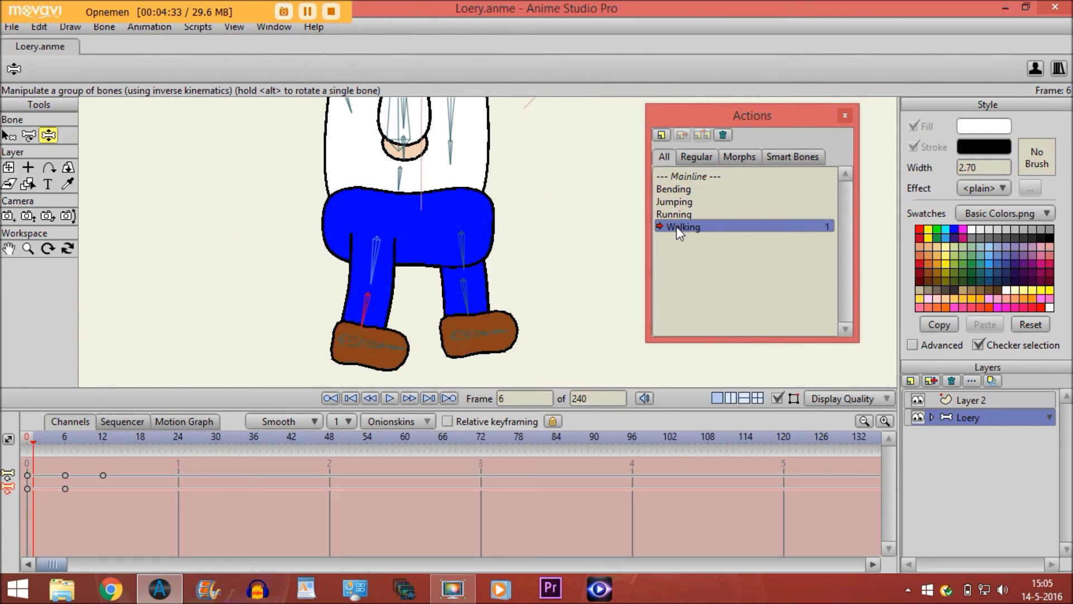
{"action": "left_click", "coordinate": [64, 441]}
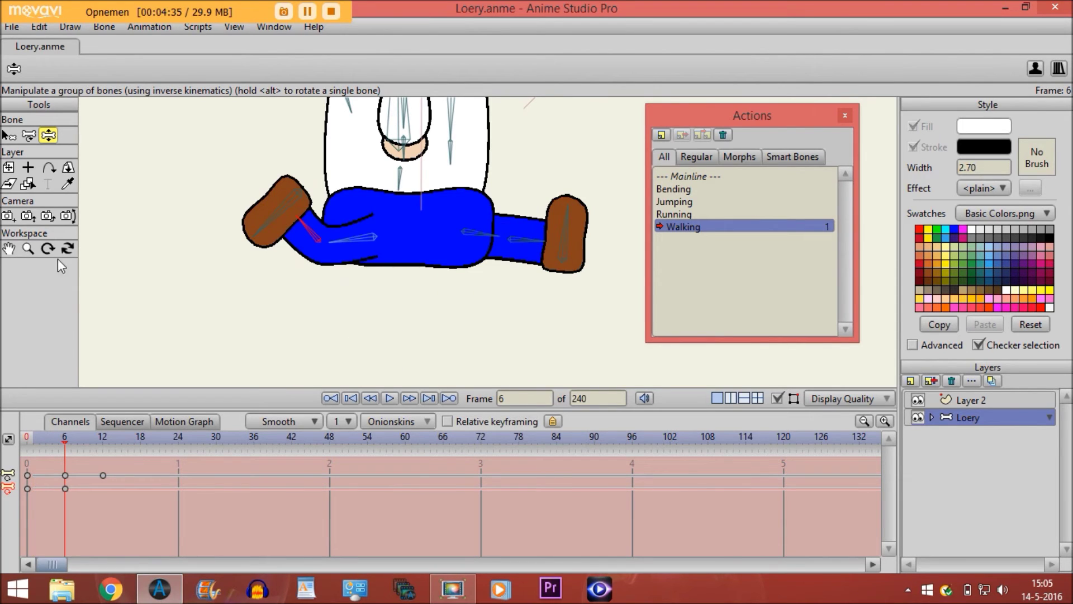
{"action": "left_click", "coordinate": [10, 168]}
{"action": "scroll", "coordinate": [286, 208], "scroll_direction": "down", "scroll_amount": 3}
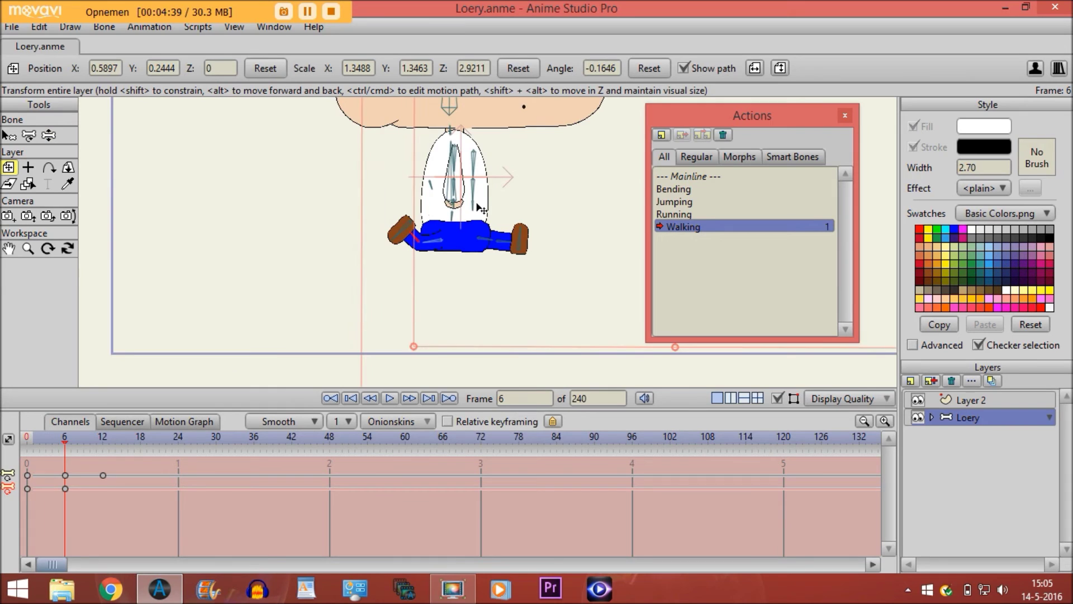
{"action": "left_click_drag", "start_coordinate": [484, 213], "coordinate": [473, 238]}
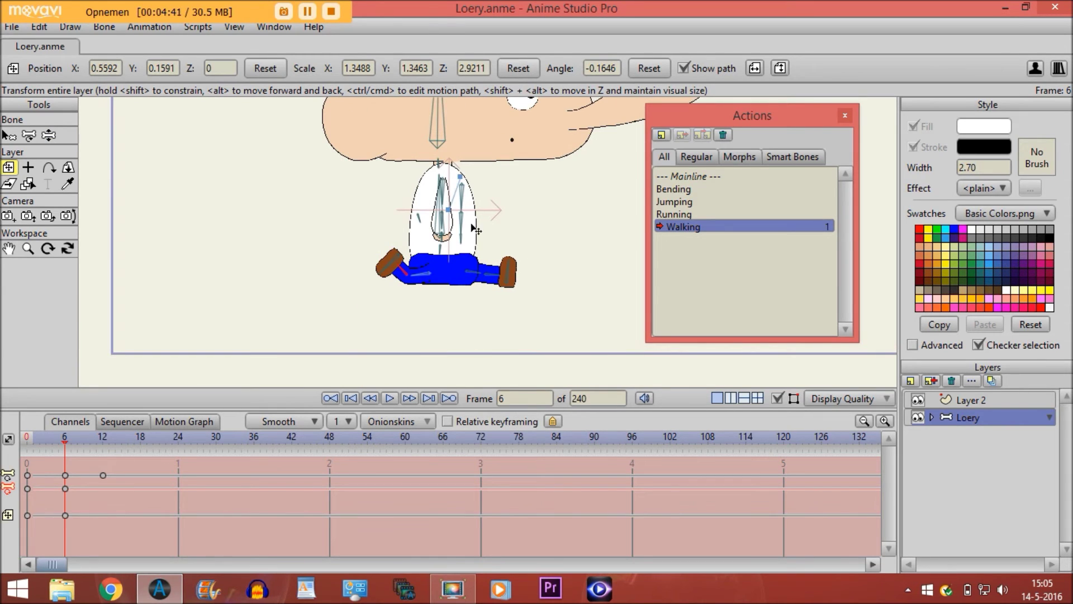
{"action": "scroll", "coordinate": [473, 235], "scroll_direction": "down", "scroll_amount": 2}
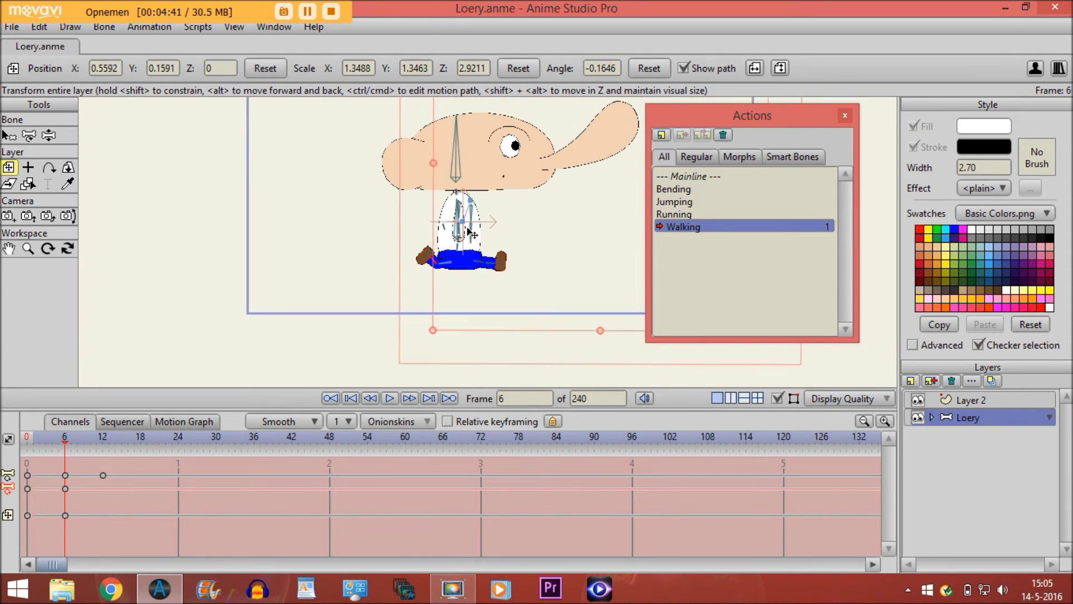
{"action": "left_click", "coordinate": [700, 179]}
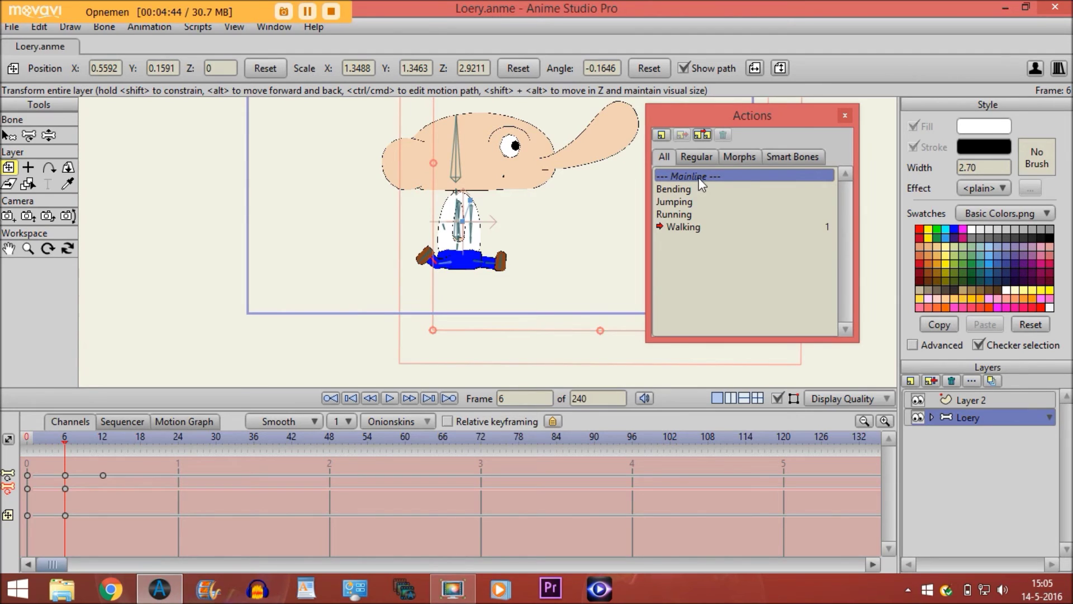
{"action": "double_click", "coordinate": [700, 185]}
{"action": "left_click", "coordinate": [62, 444]}
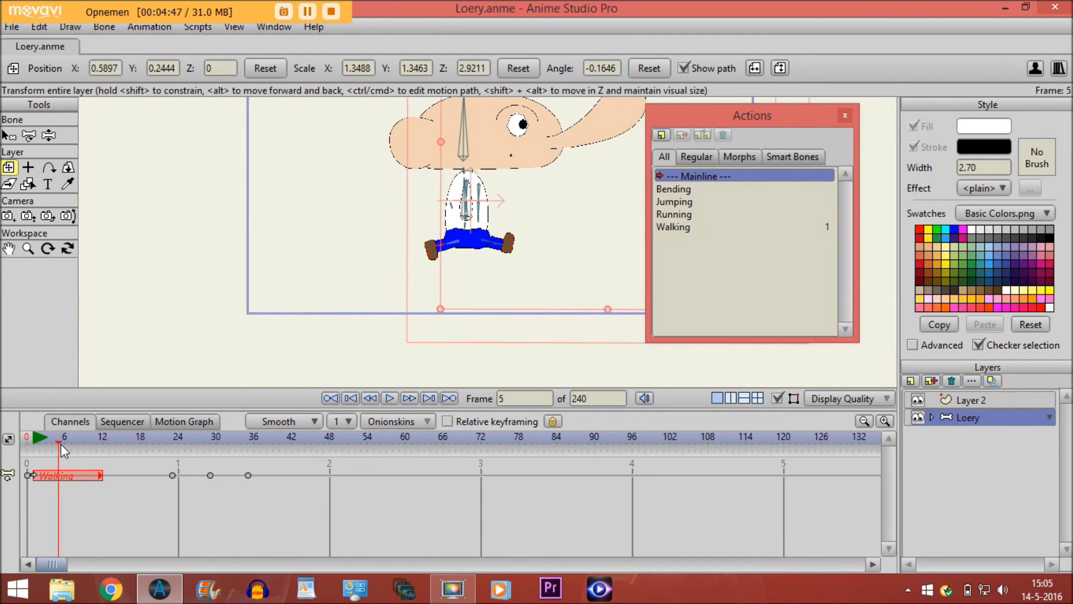
{"action": "mouse_move", "coordinate": [61, 444]}
{"action": "left_mouse_down"}
{"action": "mouse_move", "coordinate": [40, 448]}
{"action": "mouse_move", "coordinate": [49, 450]}
{"action": "left_mouse_up"}
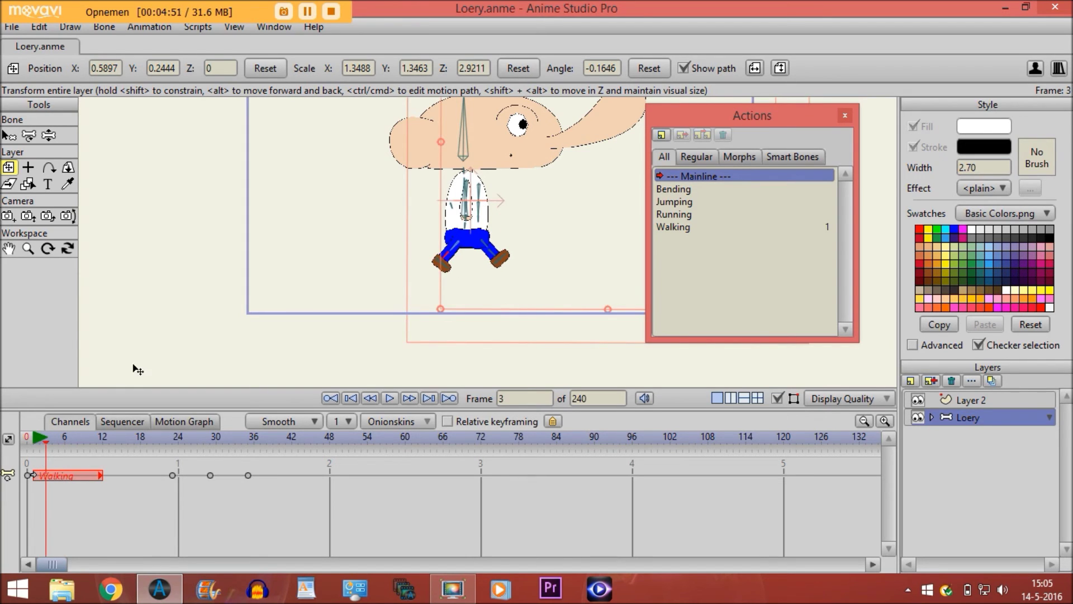
{"action": "scroll", "coordinate": [385, 297], "scroll_direction": "up", "scroll_amount": 5}
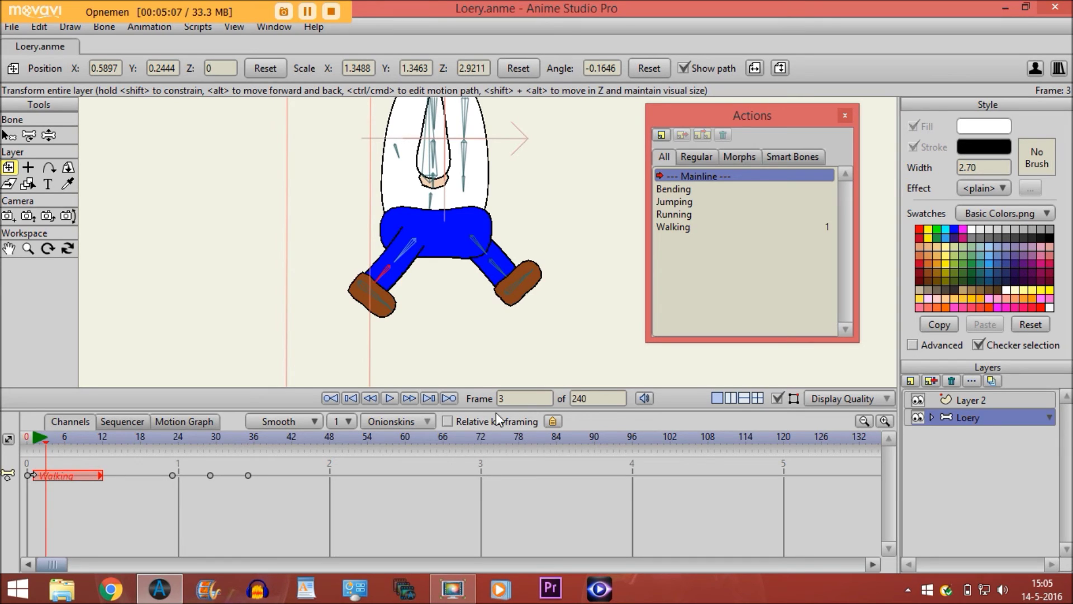
{"action": "left_click", "coordinate": [278, 442]}
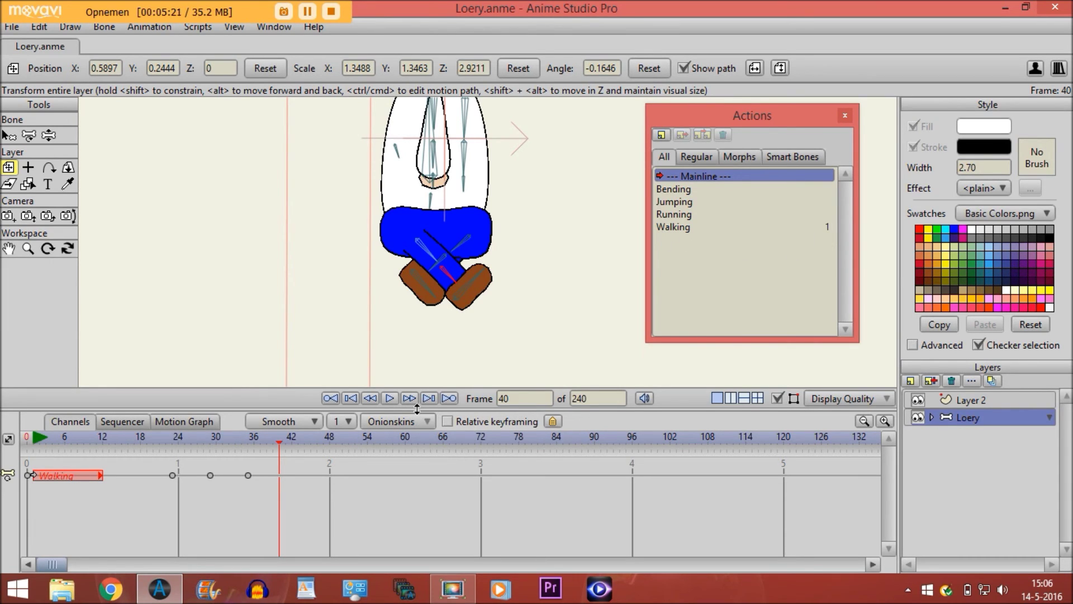
{"action": "left_click", "coordinate": [390, 398]}
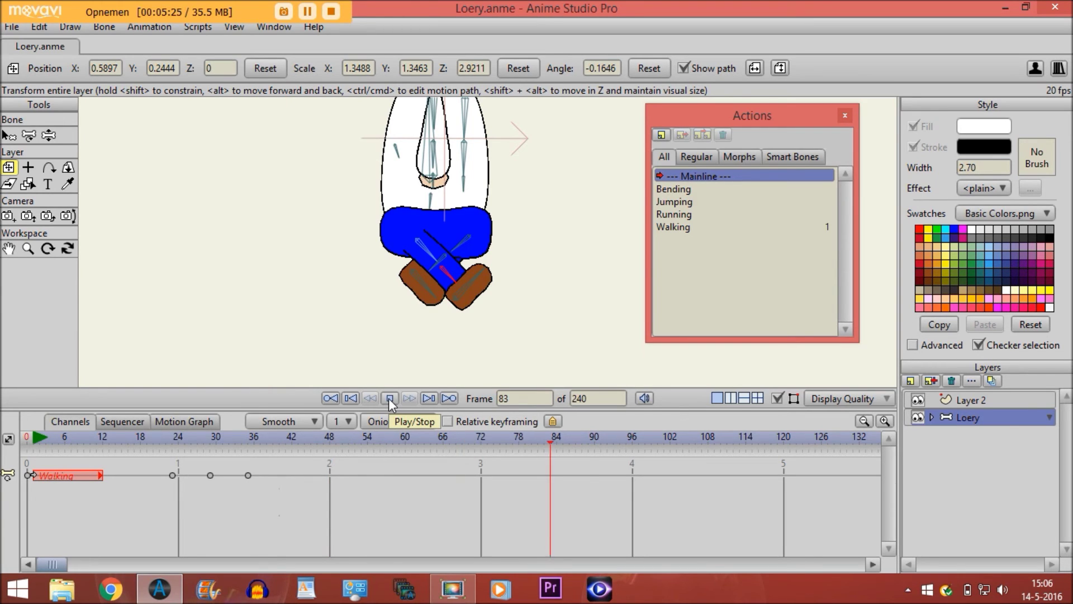
Stop playback, scrub to frame 97, select the Walking keys near frame 96, then pick Walking.
{"action": "left_click", "coordinate": [389, 398]}
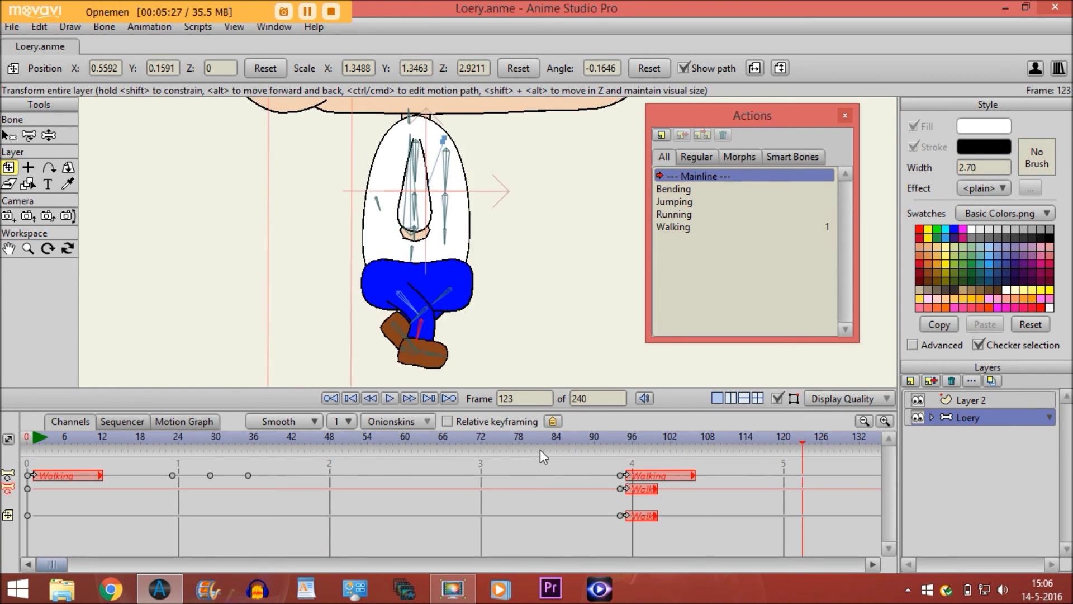
{"action": "mouse_move", "coordinate": [619, 443]}
{"action": "left_mouse_down"}
{"action": "mouse_move", "coordinate": [660, 444]}
{"action": "mouse_move", "coordinate": [601, 444]}
{"action": "left_mouse_up"}
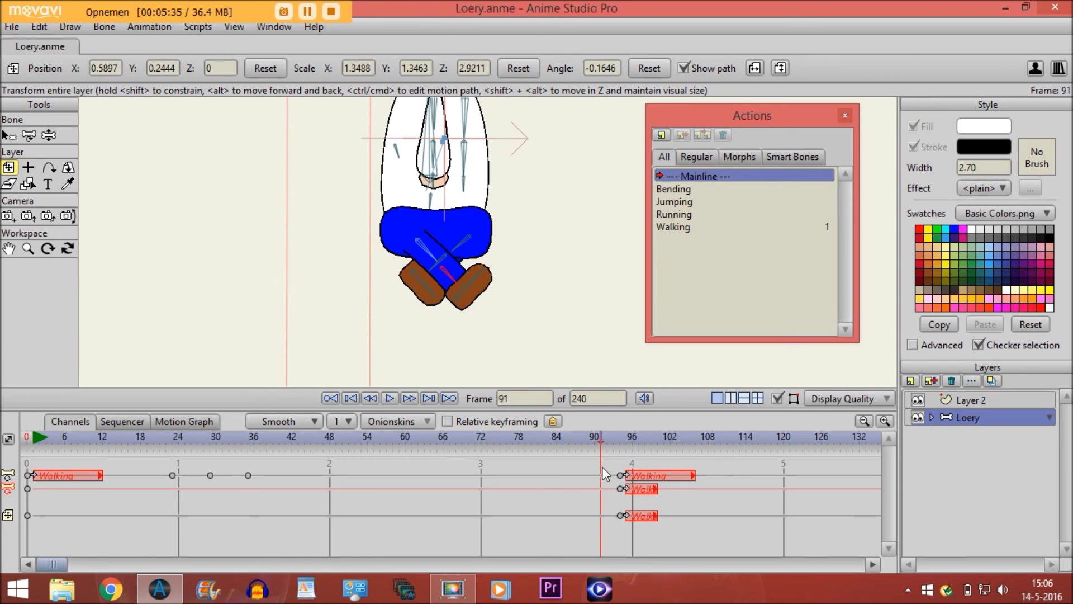
{"action": "left_click_drag", "start_coordinate": [590, 467], "coordinate": [713, 527]}
{"action": "left_click", "coordinate": [311, 437]}
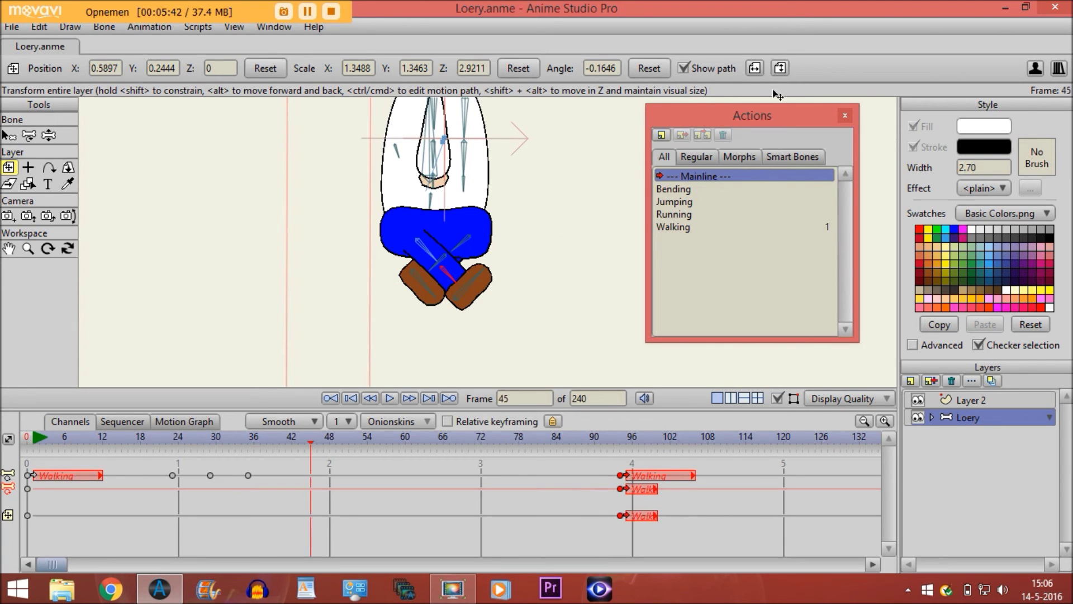
{"action": "left_click", "coordinate": [665, 227]}
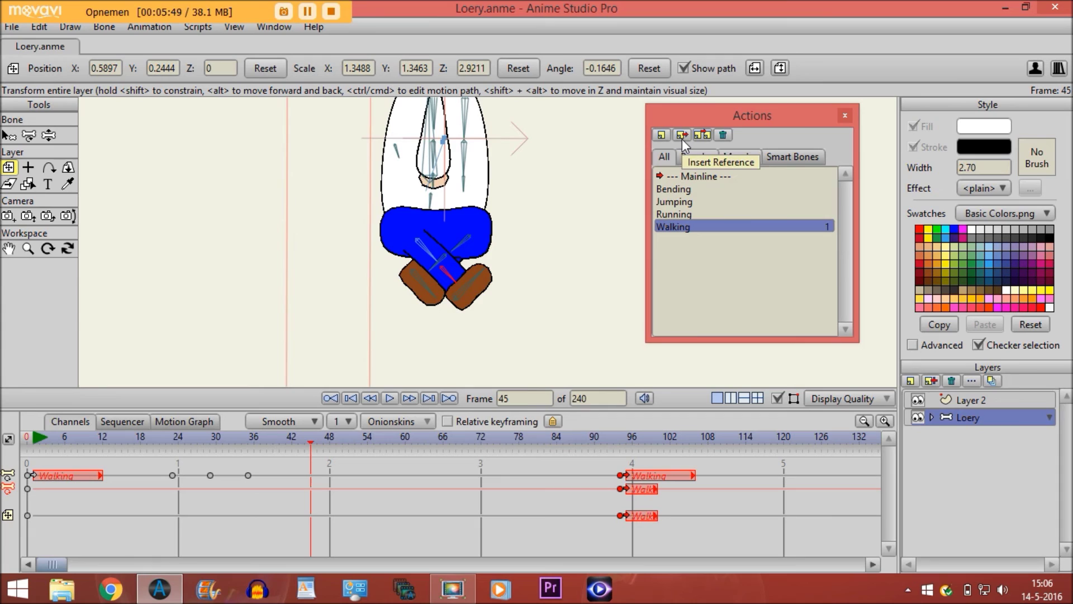
Open the Walking action's context menu, pan the canvas with the Hand tool, and reopen it.
{"action": "right_click", "coordinate": [678, 226]}
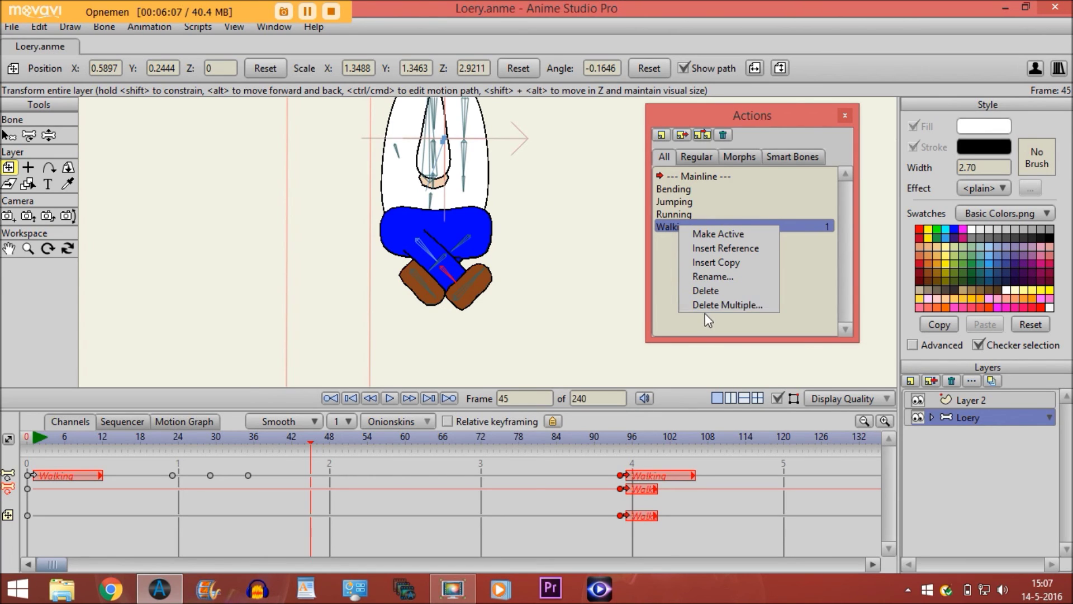
{"action": "left_click", "coordinate": [671, 248]}
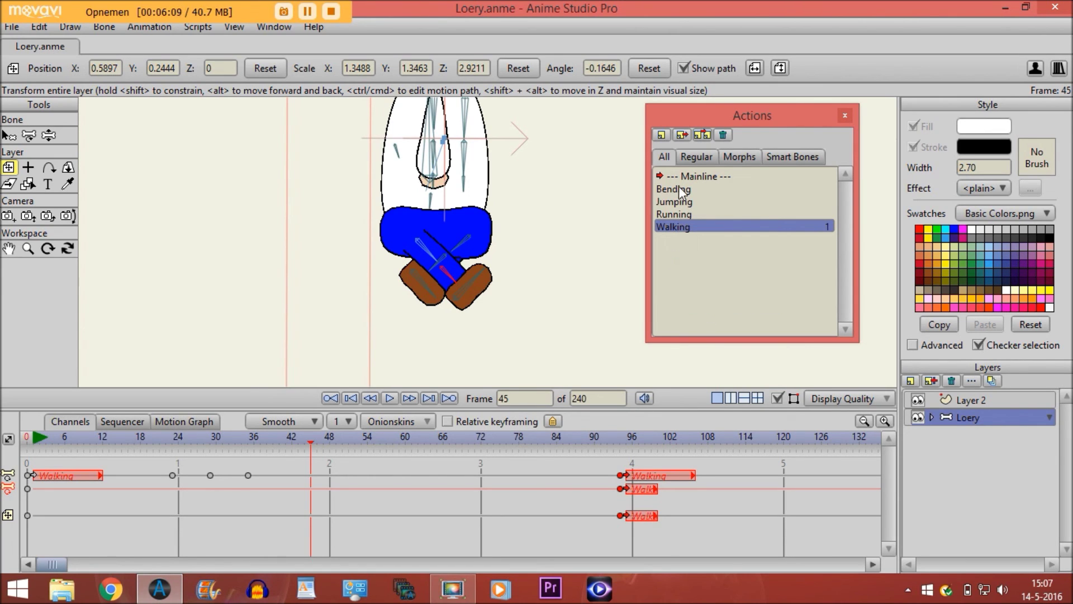
{"action": "left_click", "coordinate": [8, 248]}
{"action": "left_click_drag", "start_coordinate": [374, 274], "coordinate": [377, 370]}
{"action": "left_click", "coordinate": [682, 284]}
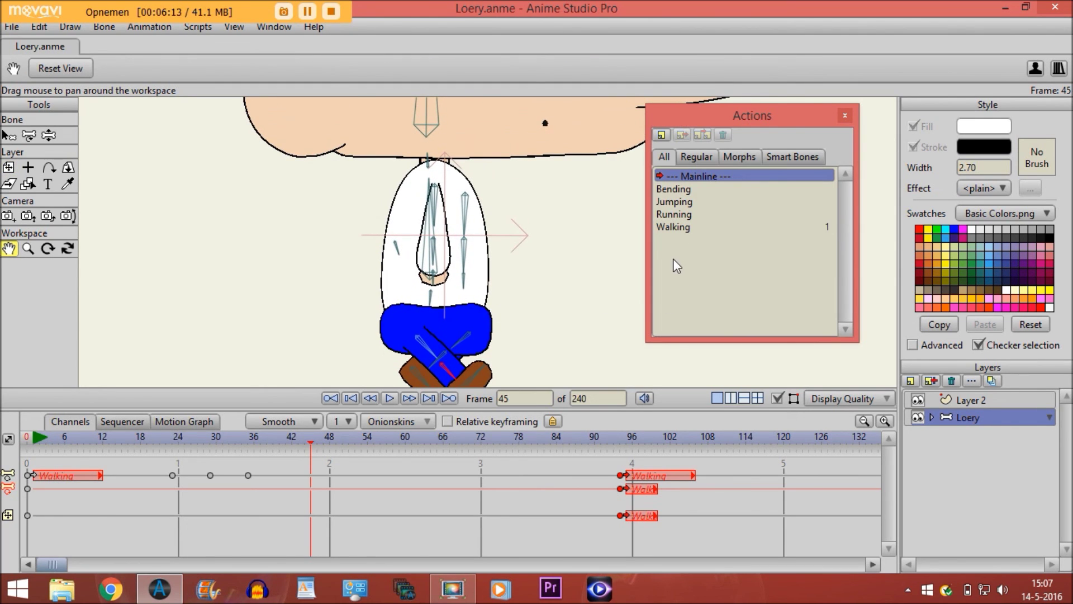
{"action": "left_click", "coordinate": [675, 230]}
{"action": "right_click", "coordinate": [676, 225]}
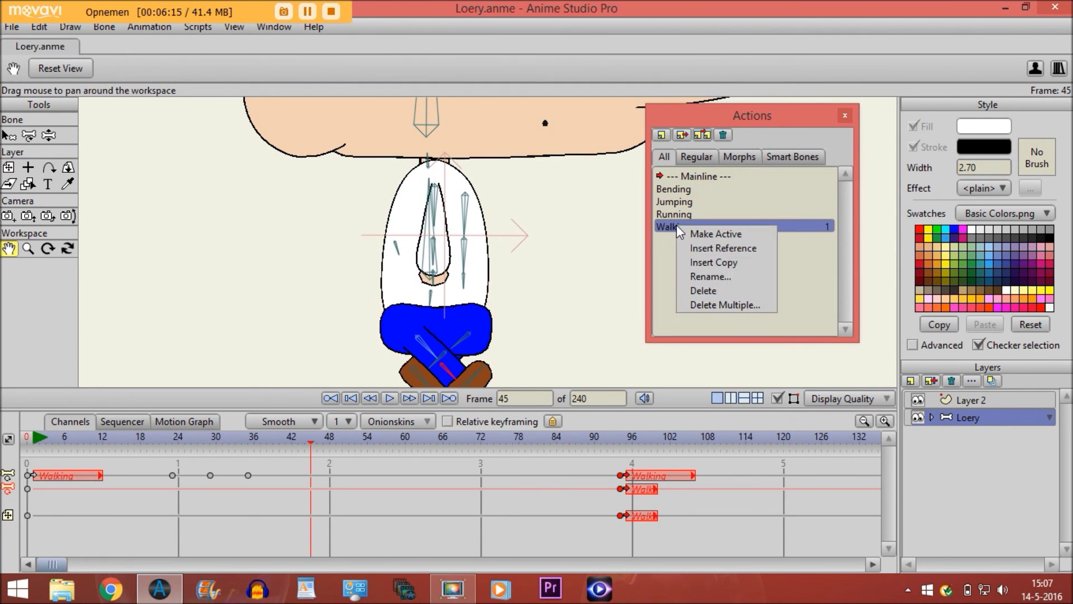
{"action": "left_click", "coordinate": [709, 306]}
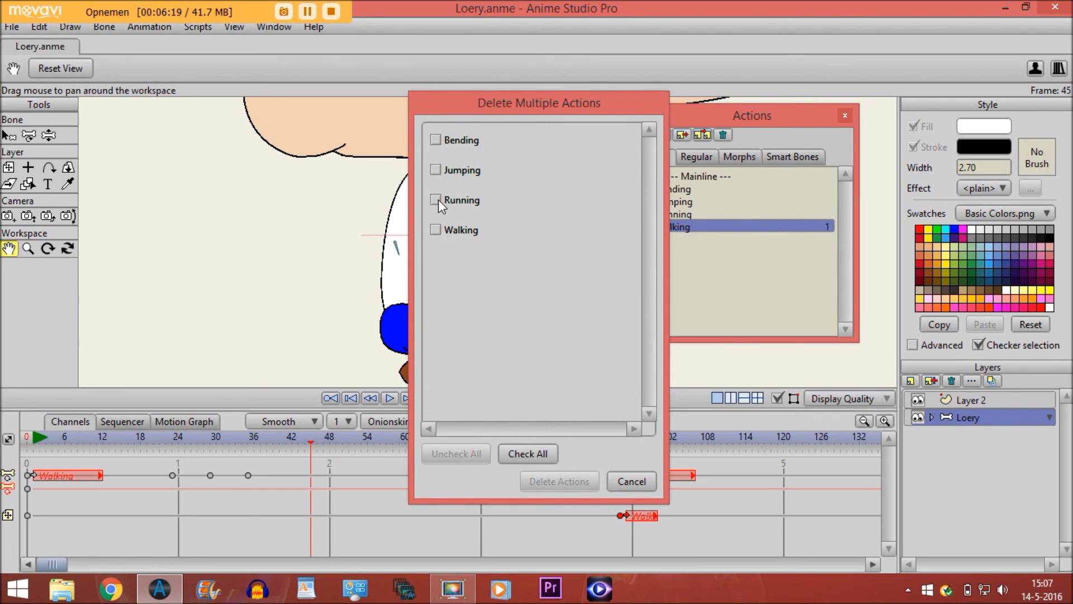
{"action": "left_click", "coordinate": [532, 454]}
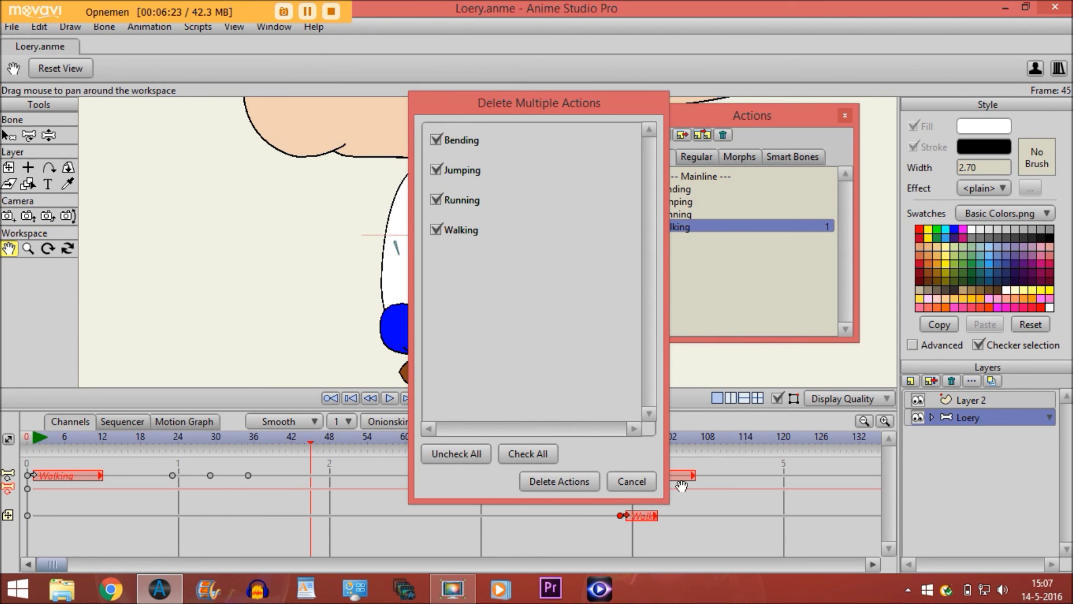
{"action": "left_click", "coordinate": [632, 481]}
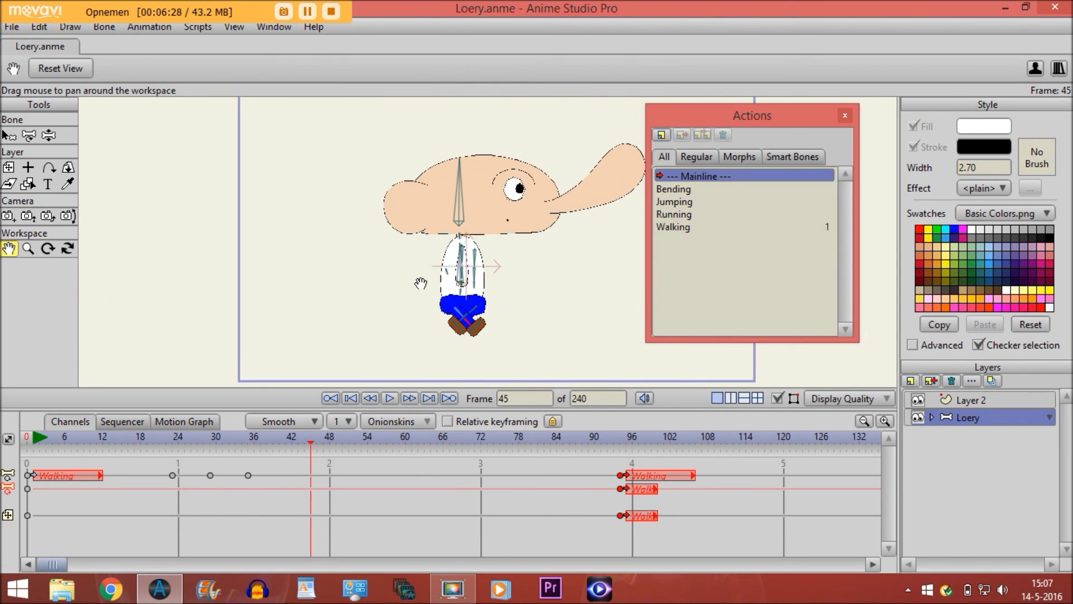